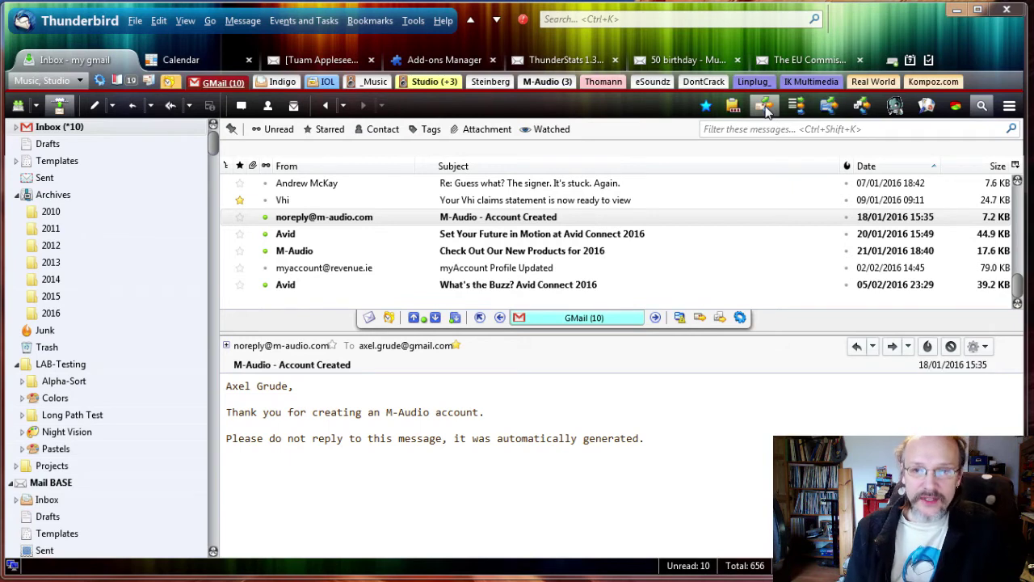
# - Enable the filter assistant, file the Delta 1010 email into M-Audio, and choose the sender-based template
pyautogui.click(319, 224)
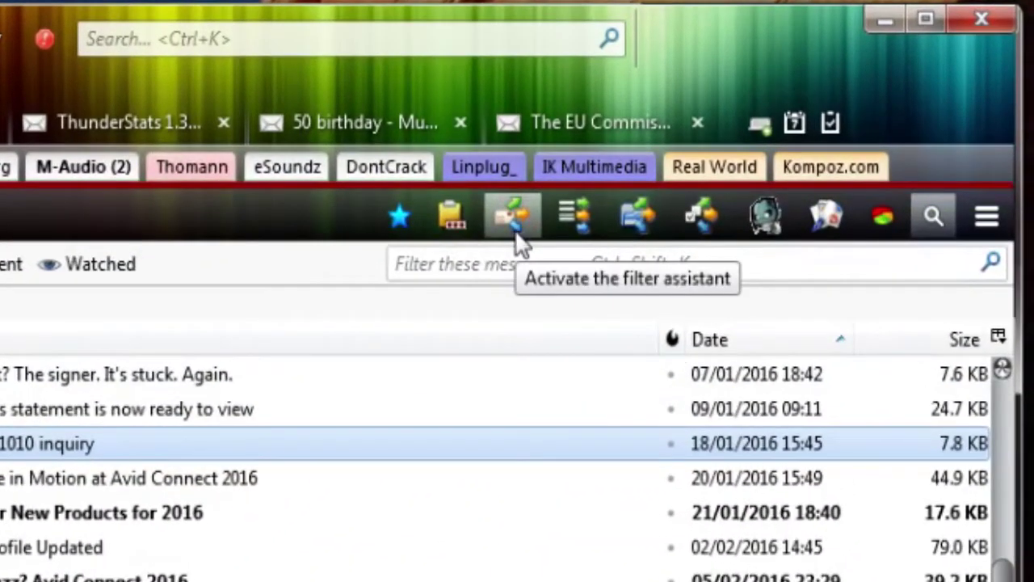
pyautogui.click(515, 228)
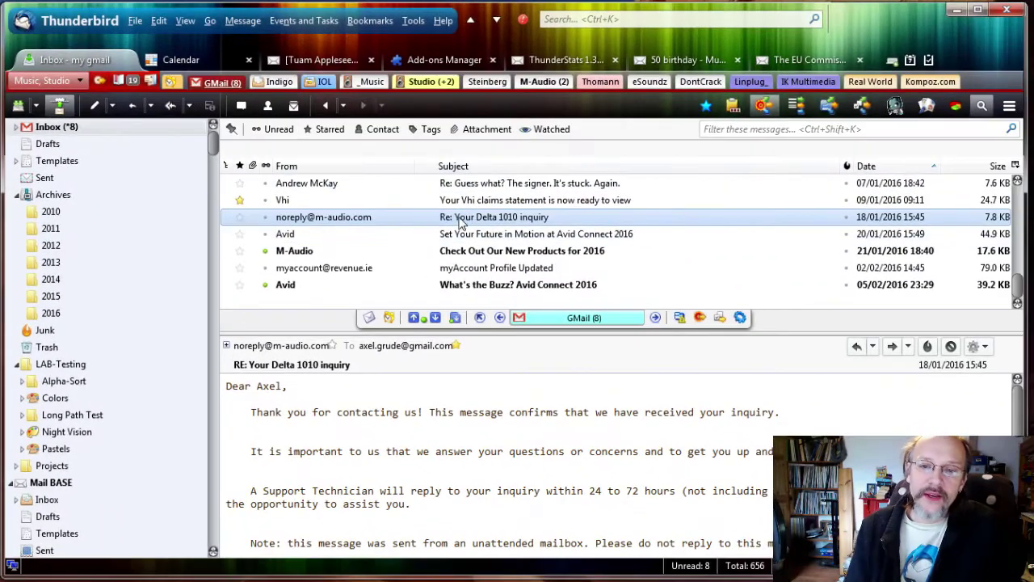
pyautogui.moveTo(459, 225); pyautogui.dragTo(547, 85)
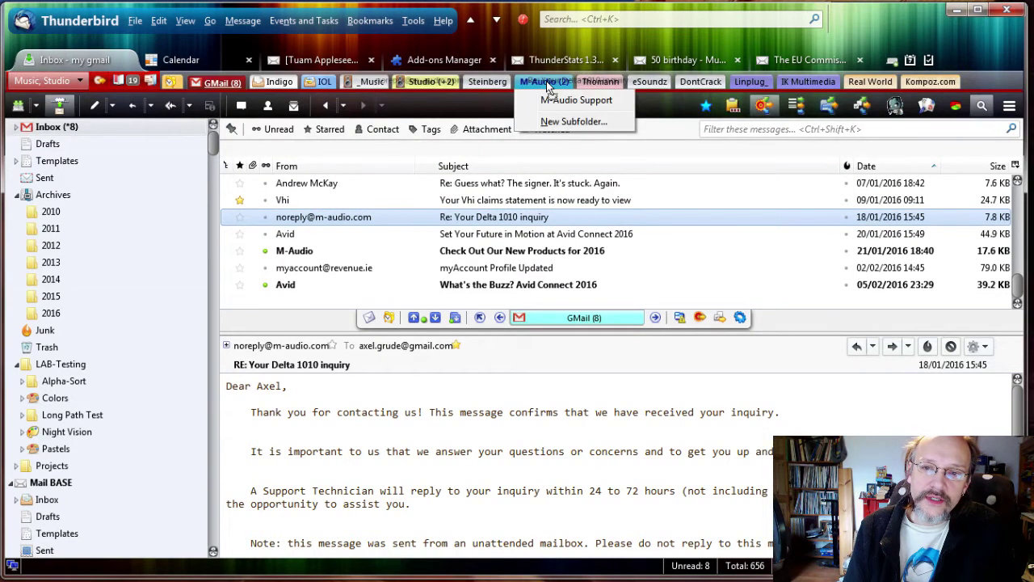
pyautogui.moveTo(546, 81); pyautogui.dragTo(547, 80)
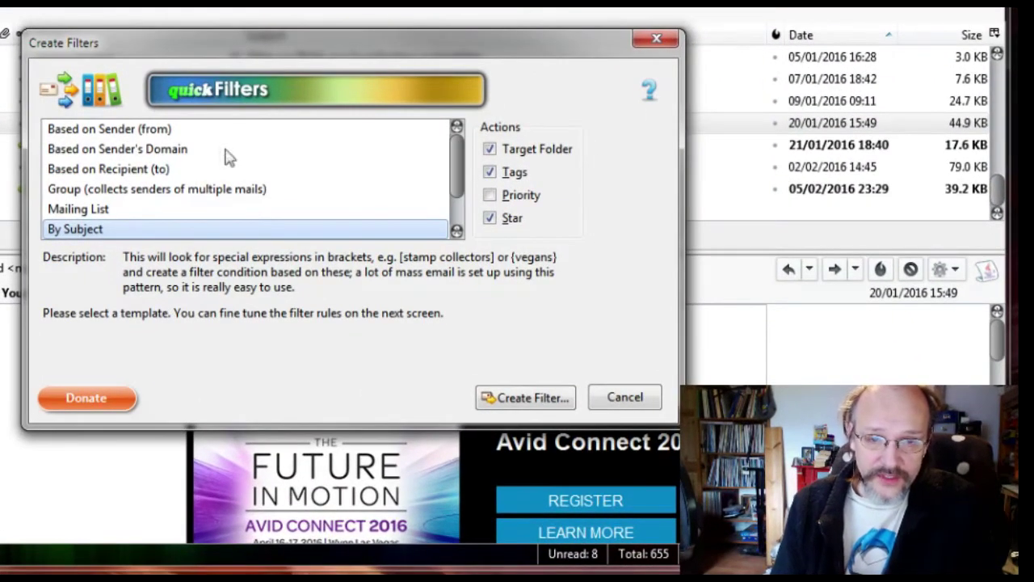
pyautogui.click(136, 133)
# - Create the filter from the 'Based on Sender (from)' template
pyautogui.moveTo(232, 46); pyautogui.dragTo(327, 71)
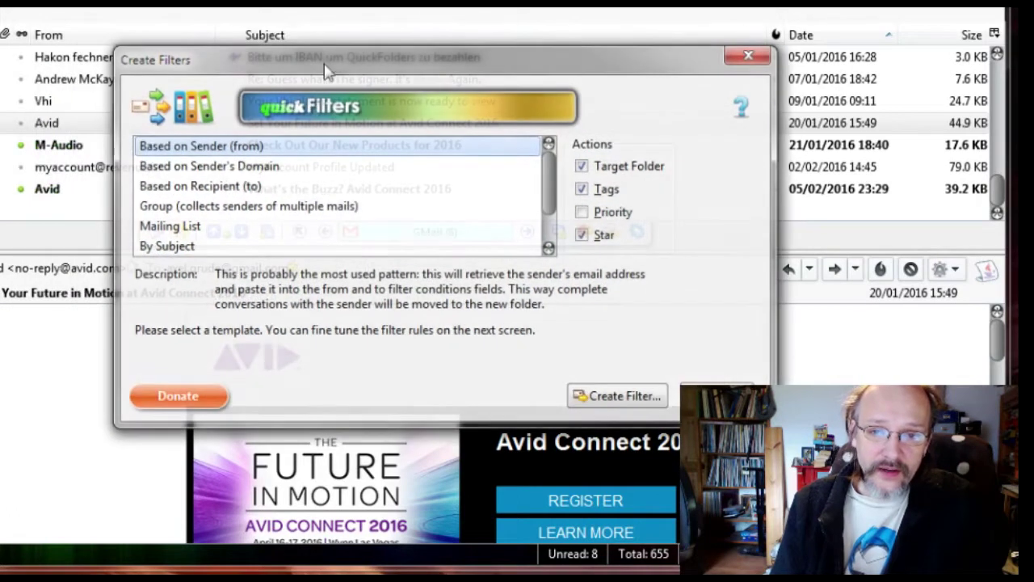
pyautogui.moveTo(278, 67); pyautogui.dragTo(275, 74)
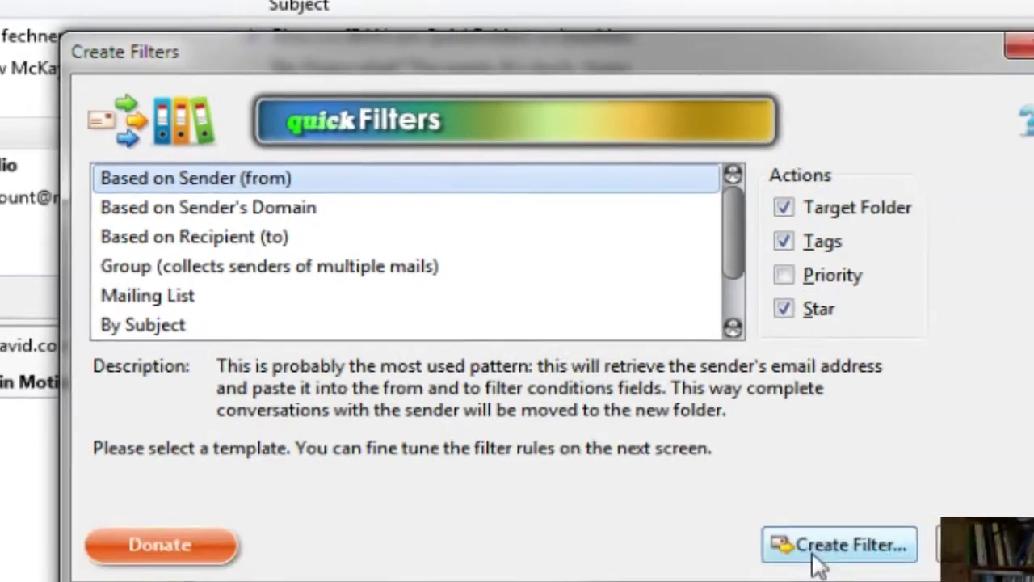
pyautogui.click(715, 455)
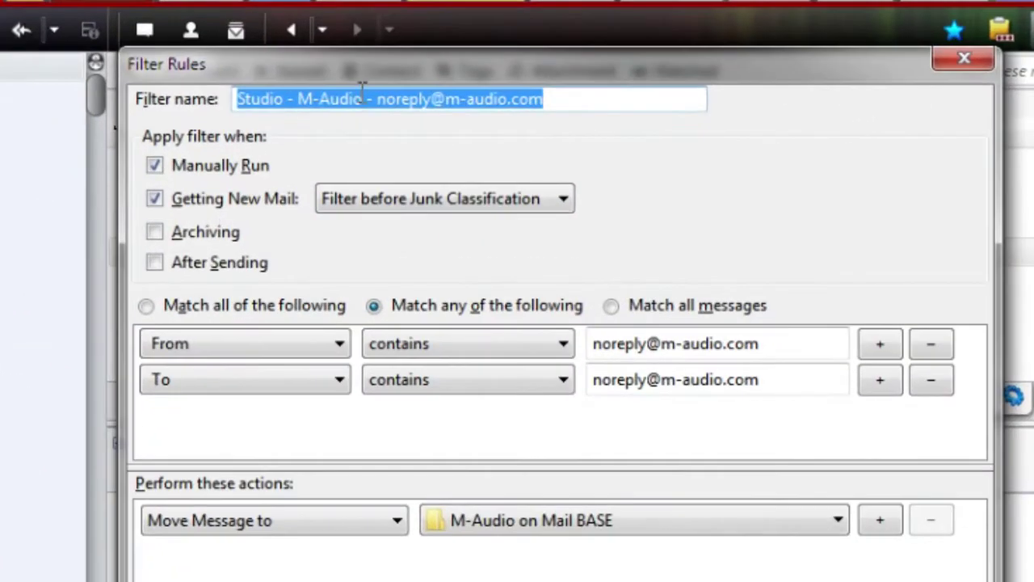
# - Trim the filter name to 'Studio - M-Audio' and review the From/To address conditions
pyautogui.click(371, 98)
pyautogui.moveTo(366, 99); pyautogui.dragTo(629, 97)
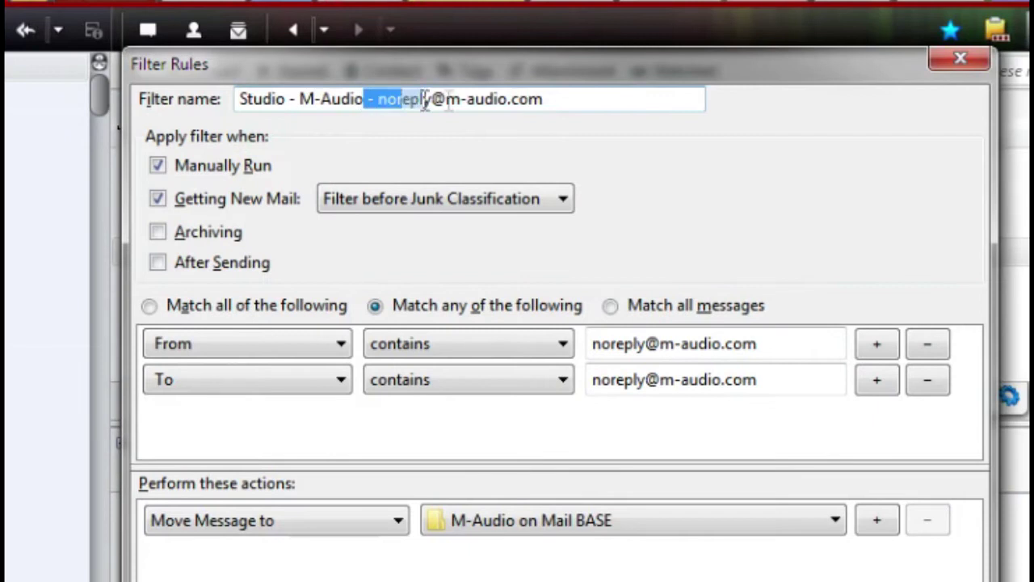
pyautogui.press('Delete')
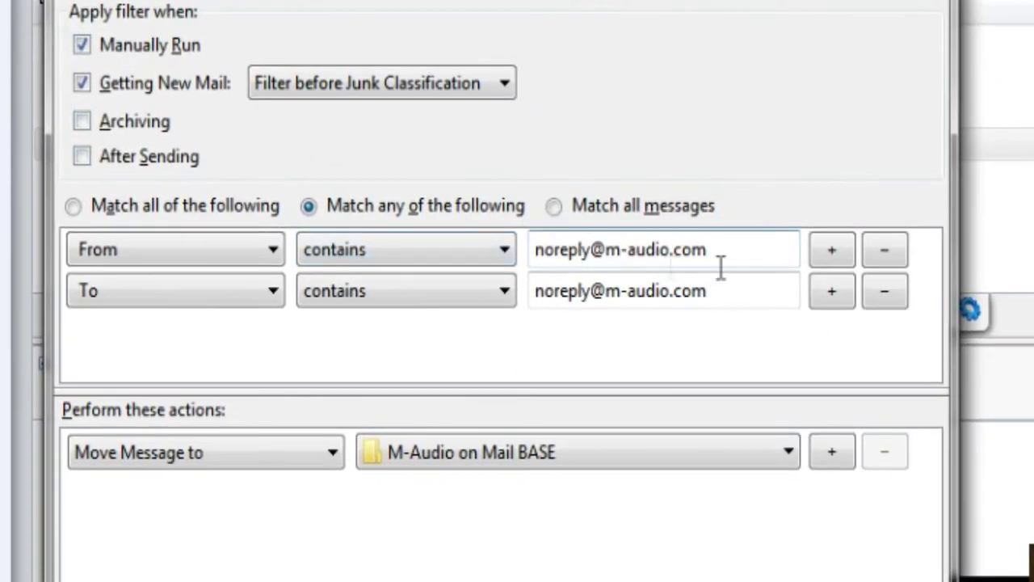
pyautogui.moveTo(715, 251); pyautogui.dragTo(509, 247)
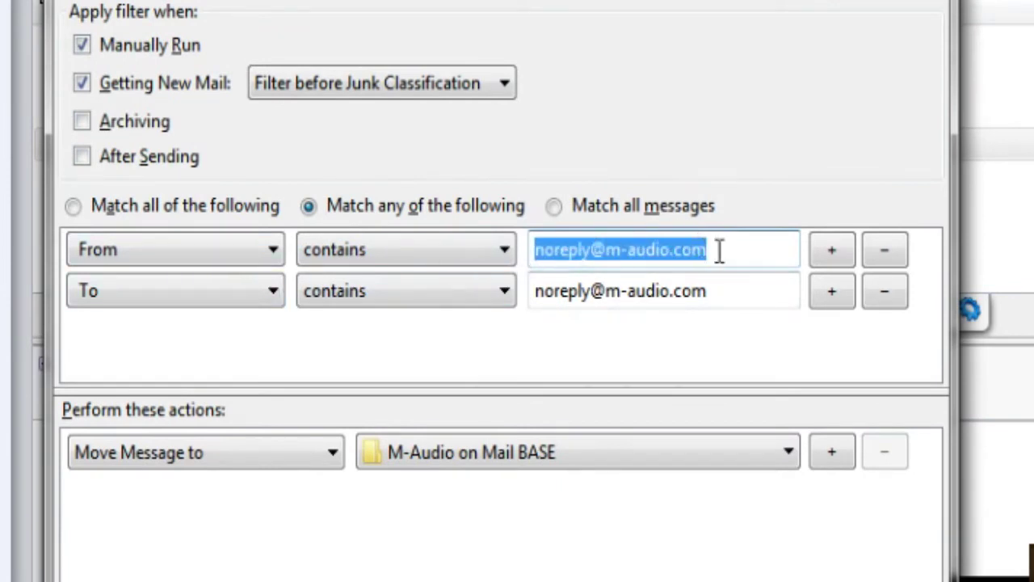
pyautogui.moveTo(732, 289); pyautogui.dragTo(491, 275)
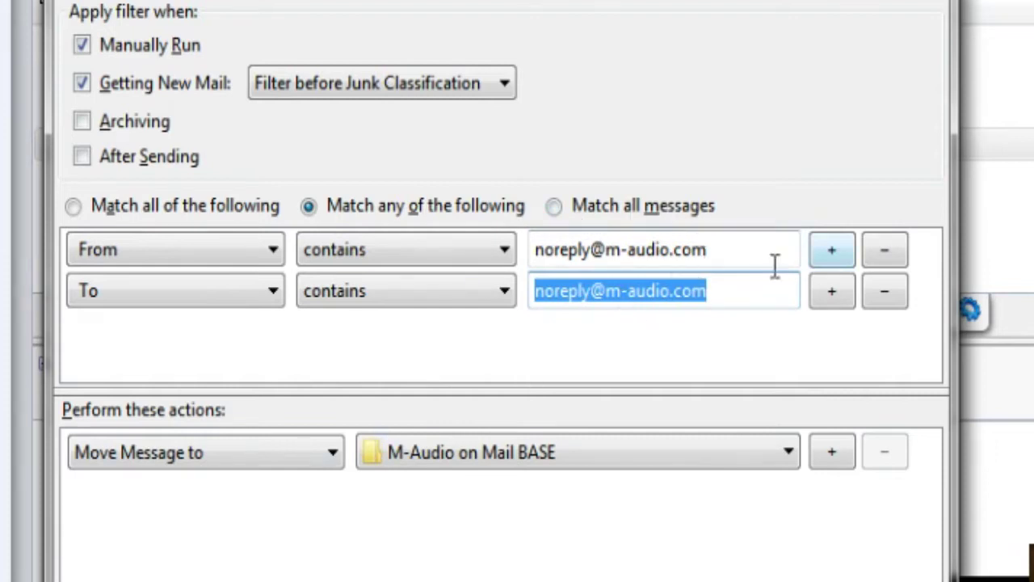
pyautogui.click(725, 249)
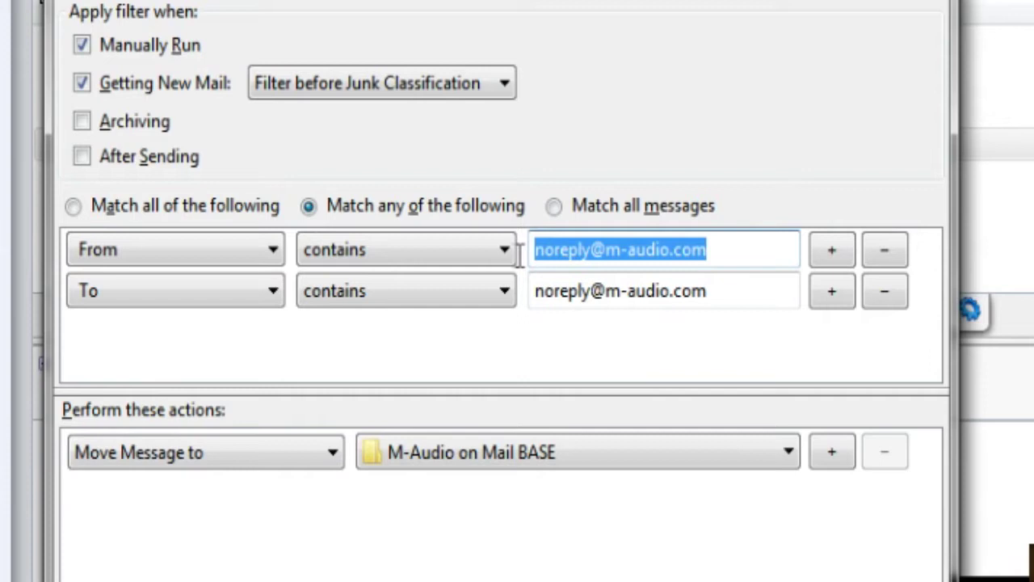
pyautogui.click(738, 287)
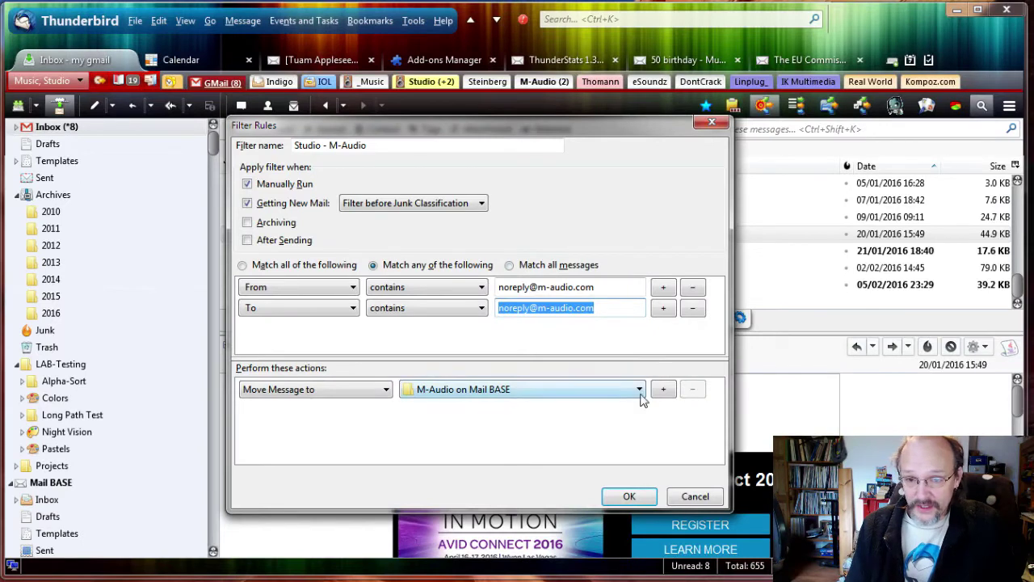
# - Keep the Move to M-Audio folder action and save the filter
pyautogui.click(640, 392)
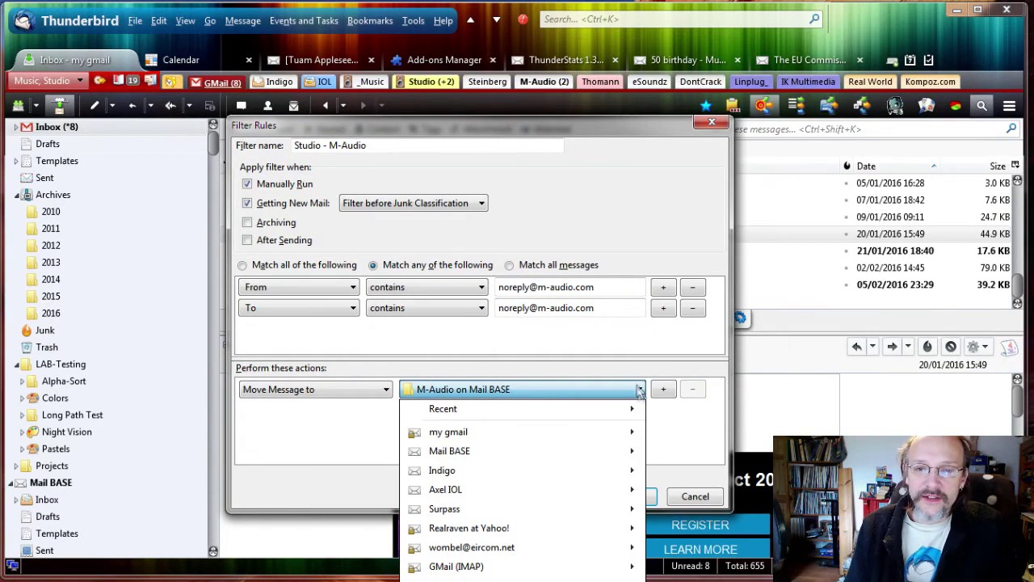
pyautogui.click(632, 363)
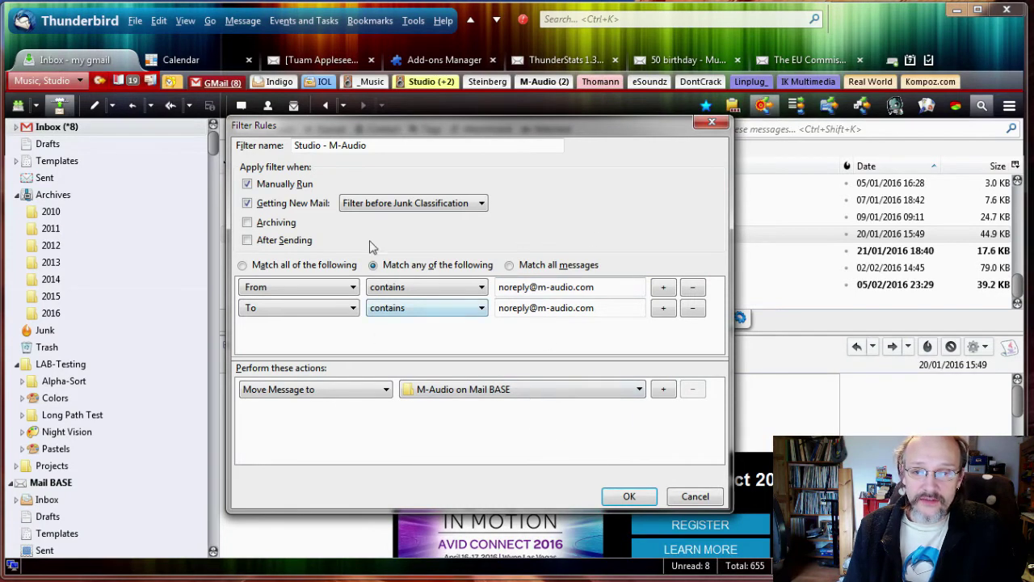
pyautogui.click(436, 145)
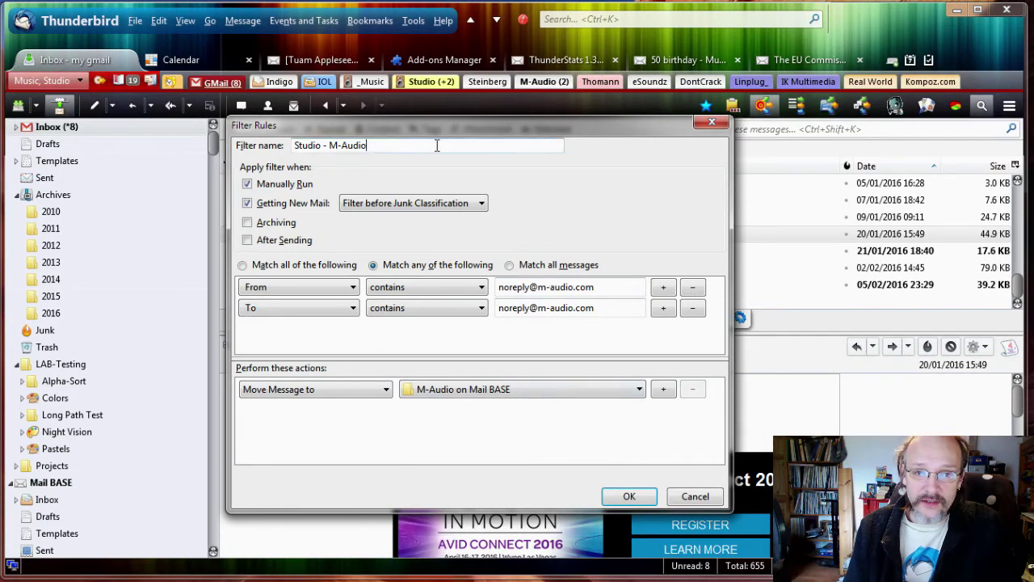
pyautogui.click(630, 497)
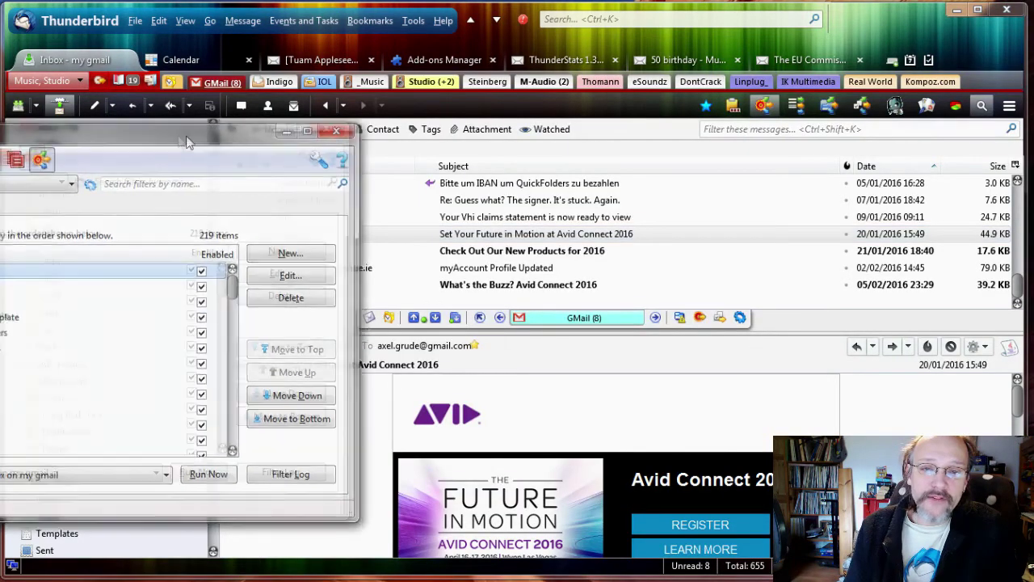
# - Move the Message Filters window into view to check Studio - M-Audio tops the 219 filters
pyautogui.moveTo(190, 132); pyautogui.dragTo(578, 134)
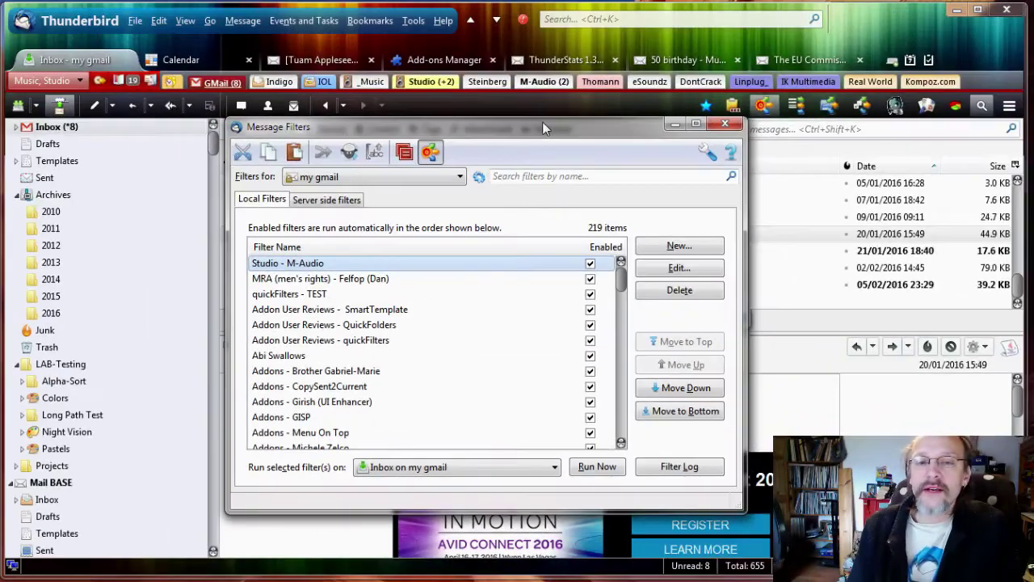
pyautogui.moveTo(543, 123); pyautogui.dragTo(604, 137)
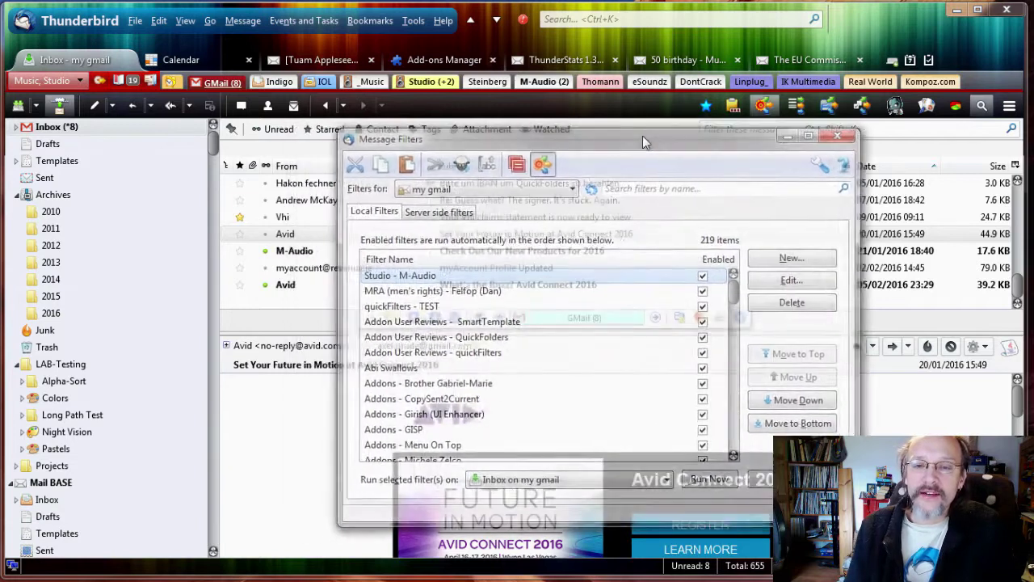
pyautogui.moveTo(607, 144); pyautogui.dragTo(675, 137)
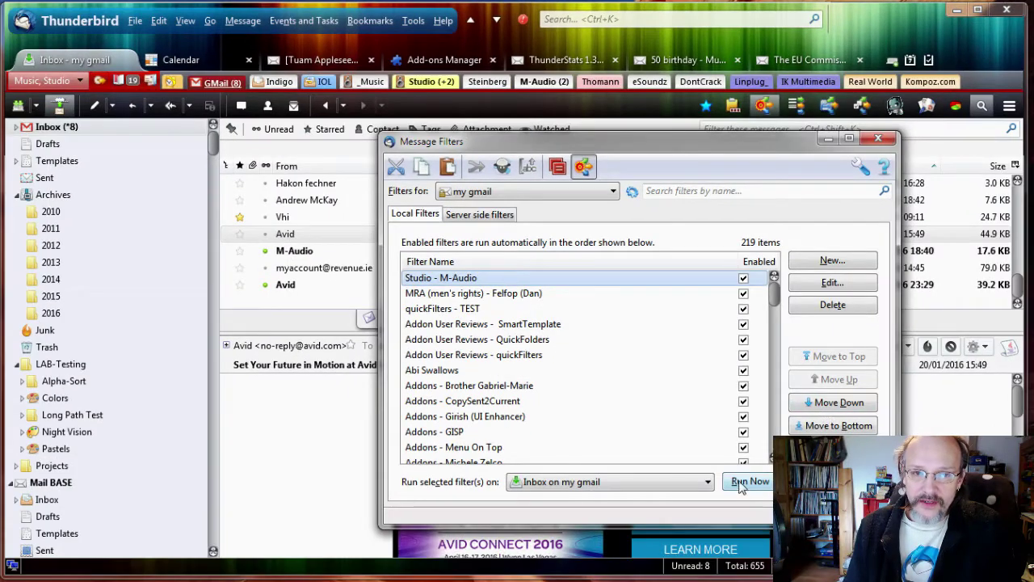
pyautogui.moveTo(624, 152); pyautogui.dragTo(735, 161)
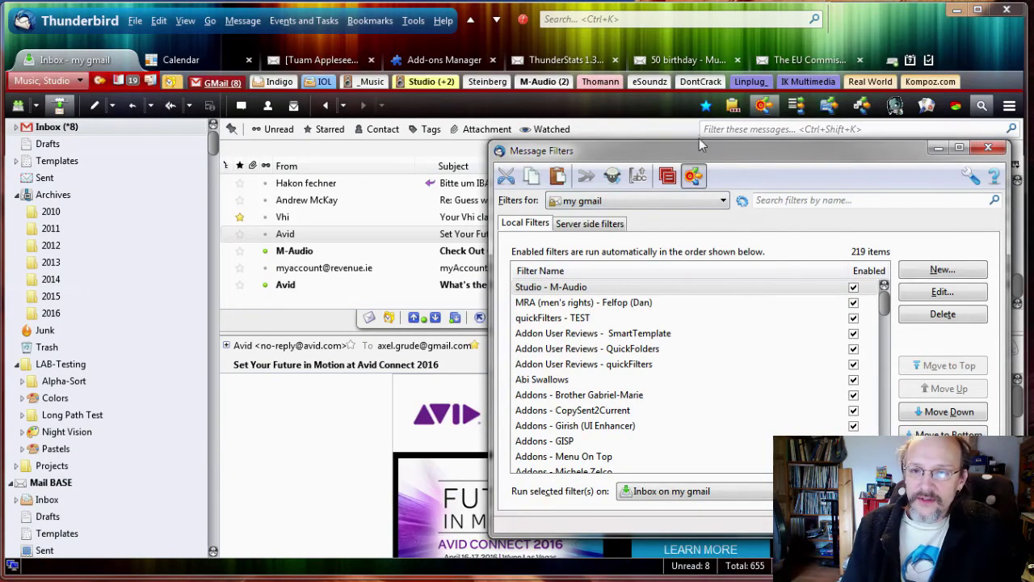
pyautogui.moveTo(701, 146); pyautogui.dragTo(677, 128)
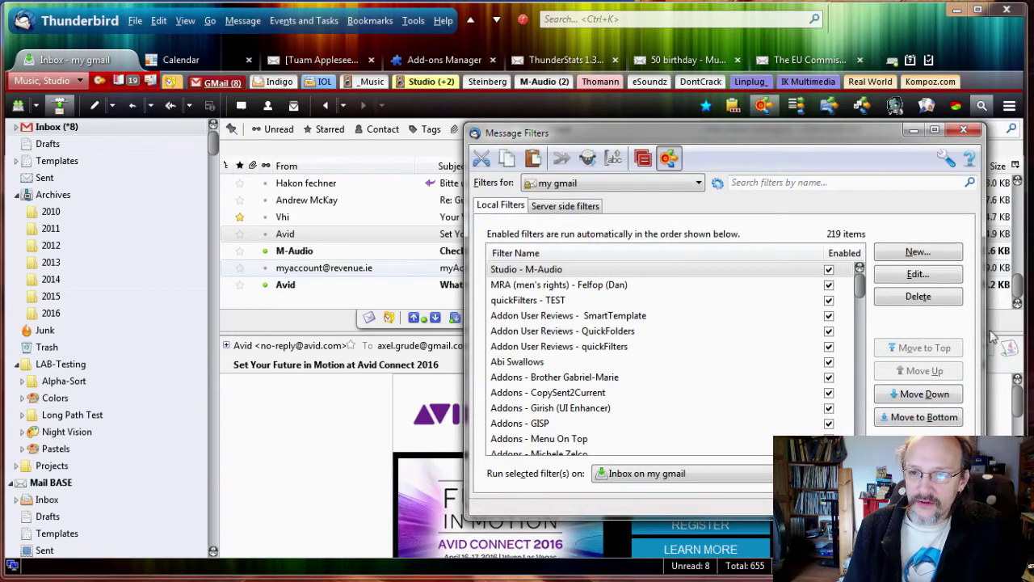
# - Close the filter list and file the M-Audio 'New Products for 2016' email into M-Audio
pyautogui.click(966, 131)
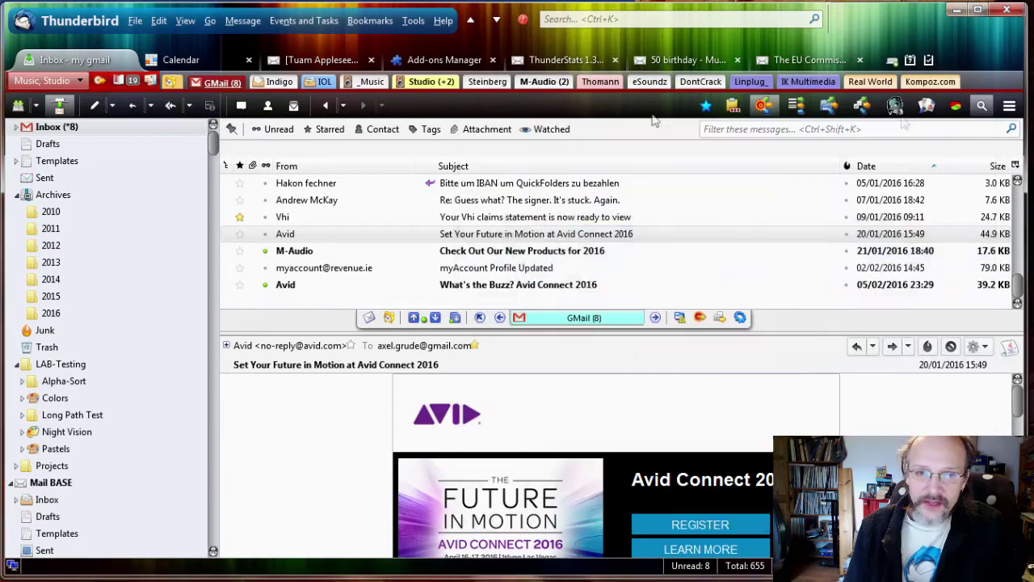
pyautogui.click(321, 251)
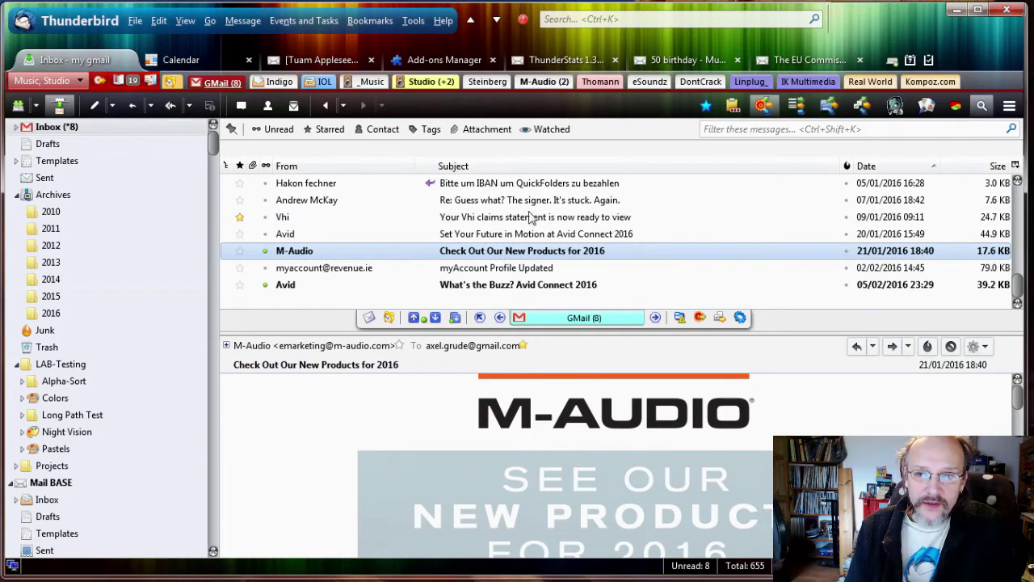
pyautogui.moveTo(487, 255); pyautogui.dragTo(538, 84)
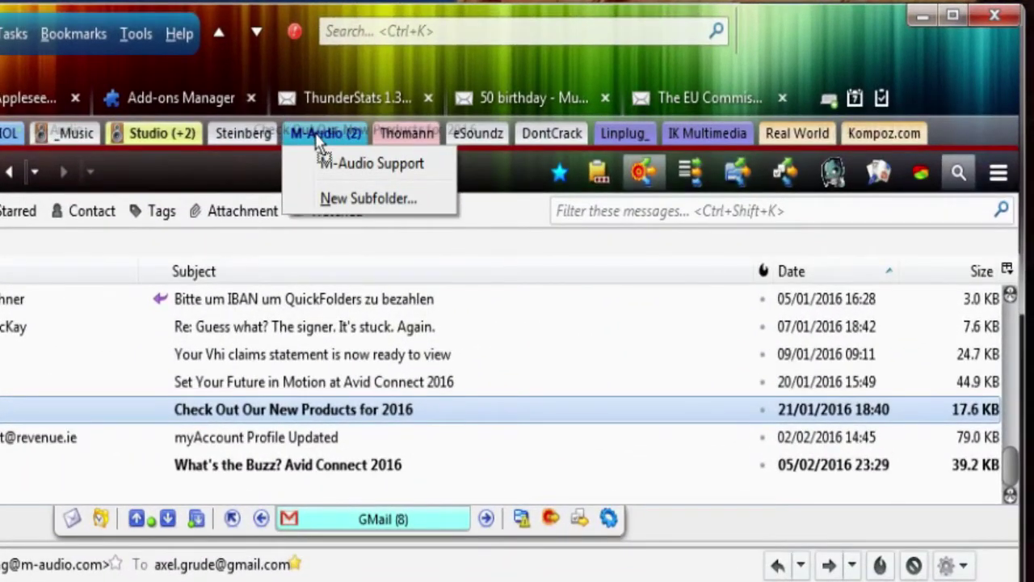
pyautogui.moveTo(317, 139); pyautogui.dragTo(315, 138)
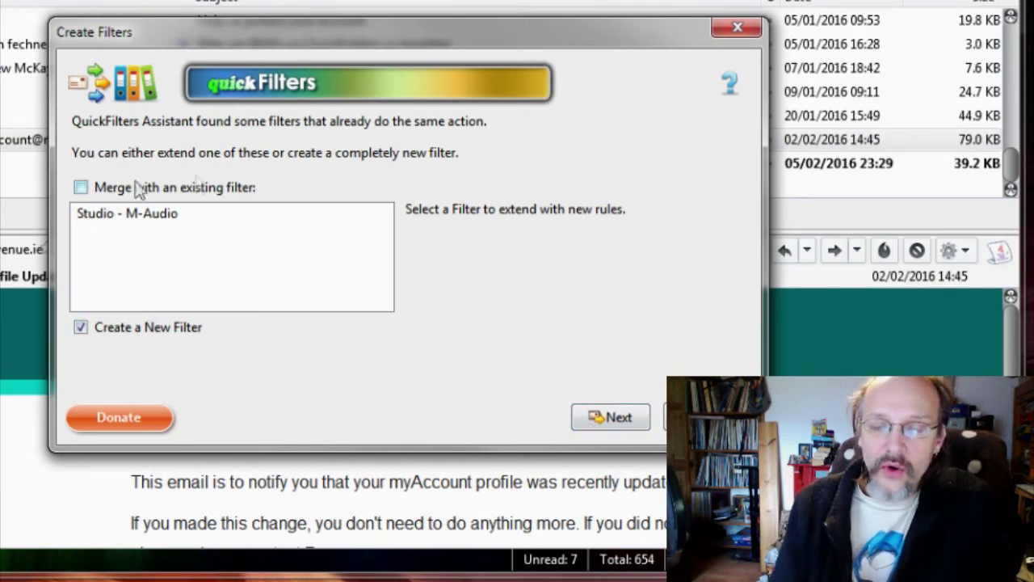
# - Merge into Studio - M-Audio using a rule based on the sender's domain, then edit the filter
pyautogui.click(116, 215)
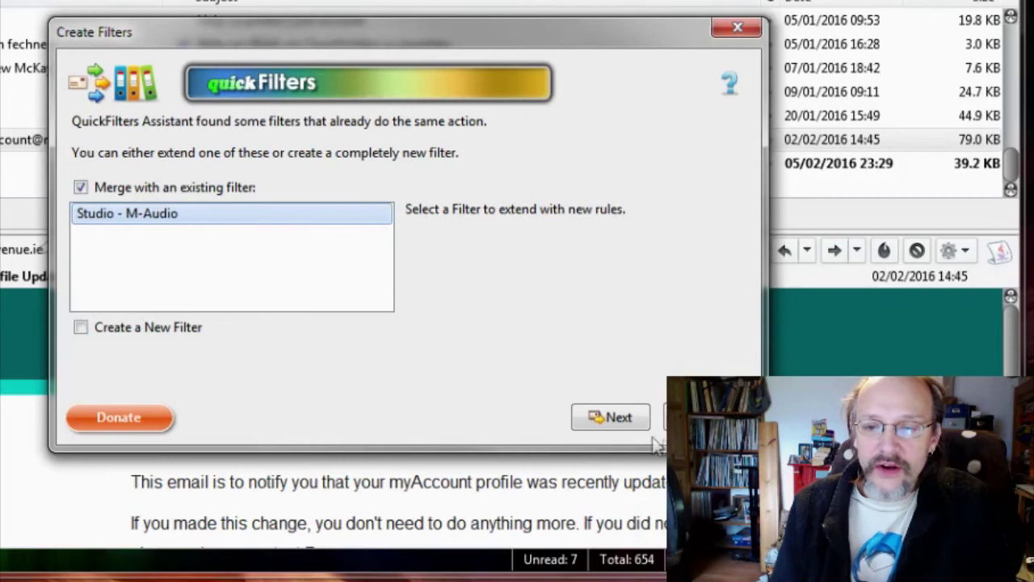
pyautogui.click(595, 426)
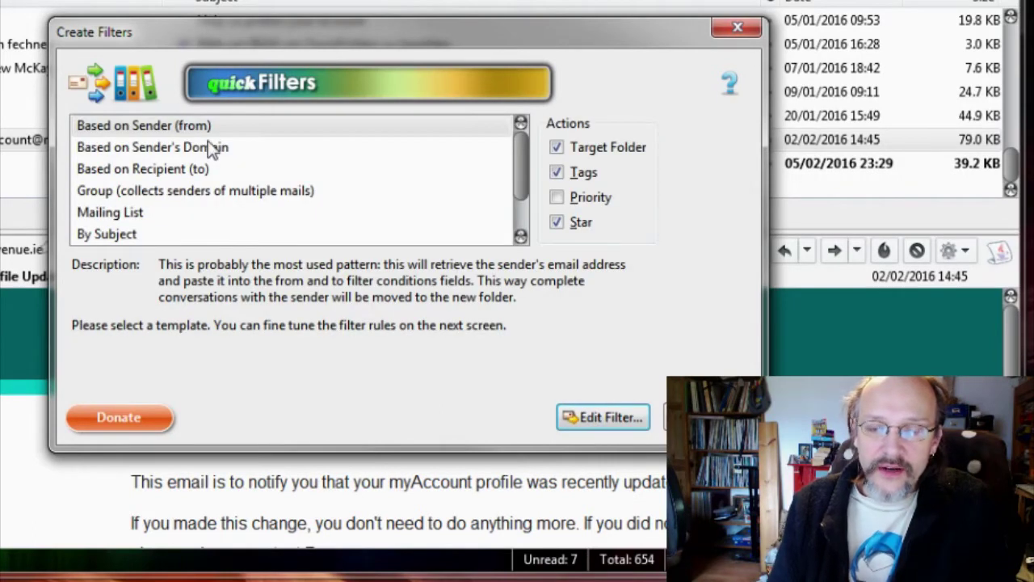
pyautogui.click(209, 147)
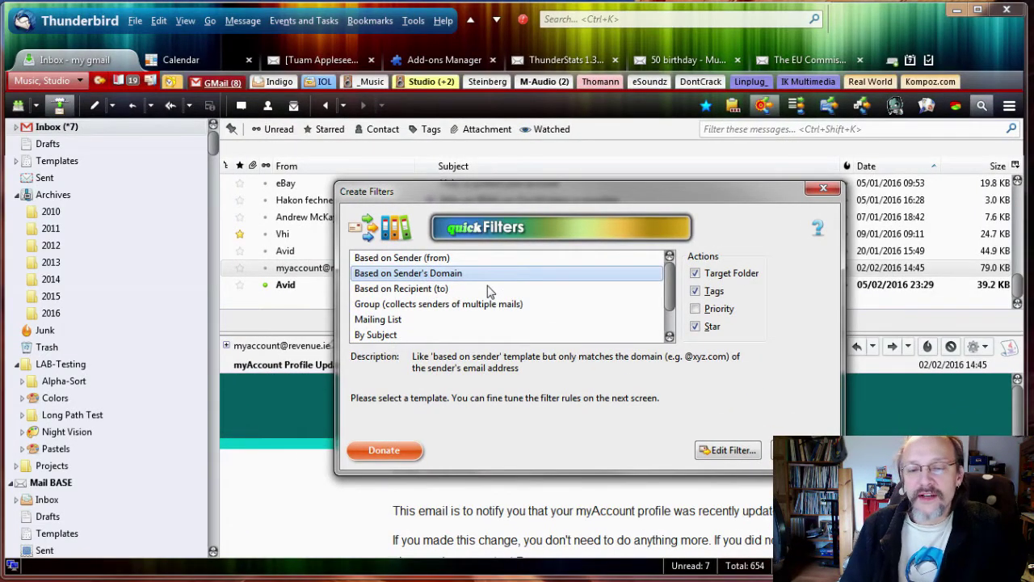
pyautogui.moveTo(509, 197); pyautogui.dragTo(518, 187)
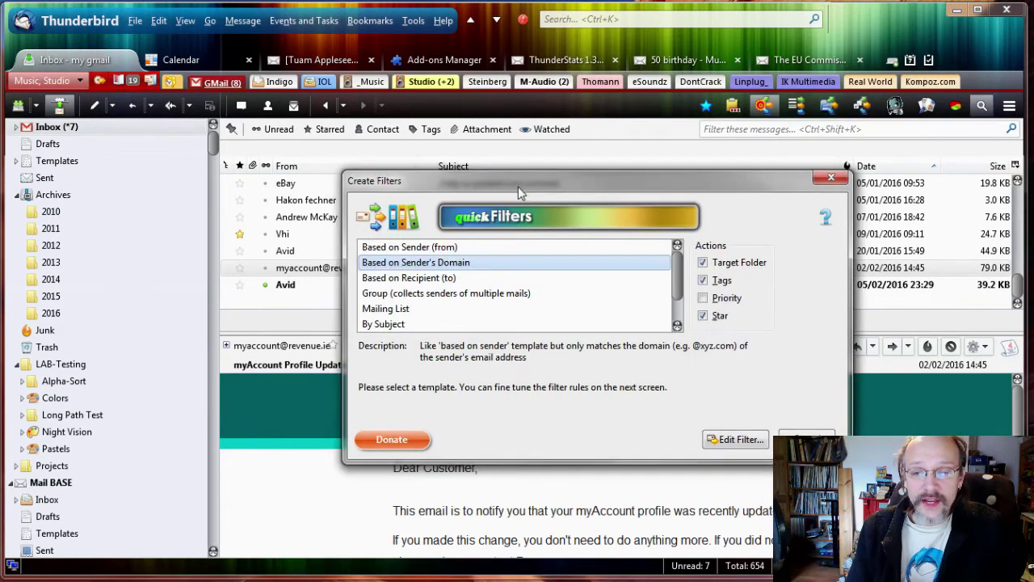
pyautogui.click(724, 446)
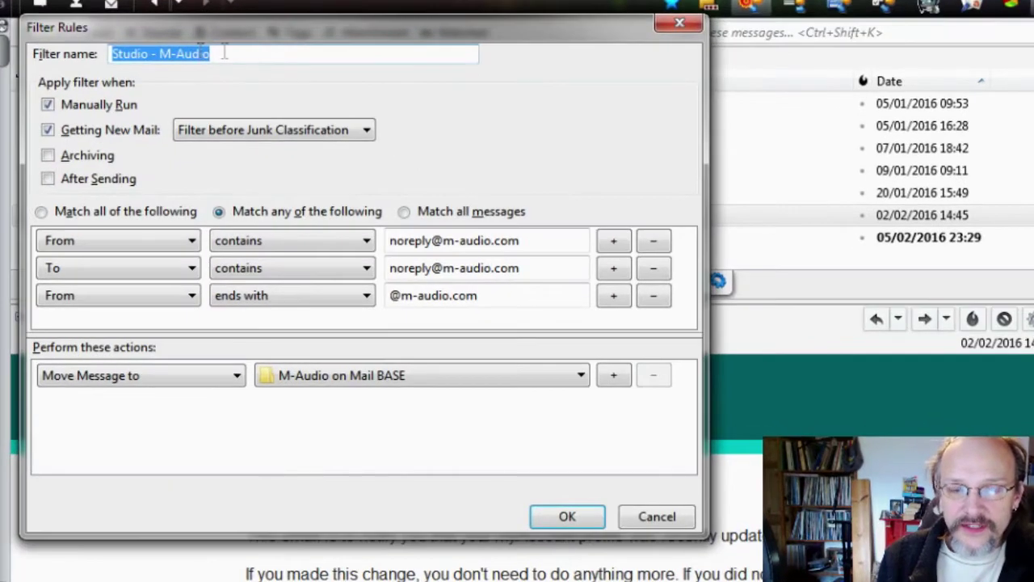
pyautogui.click(542, 243)
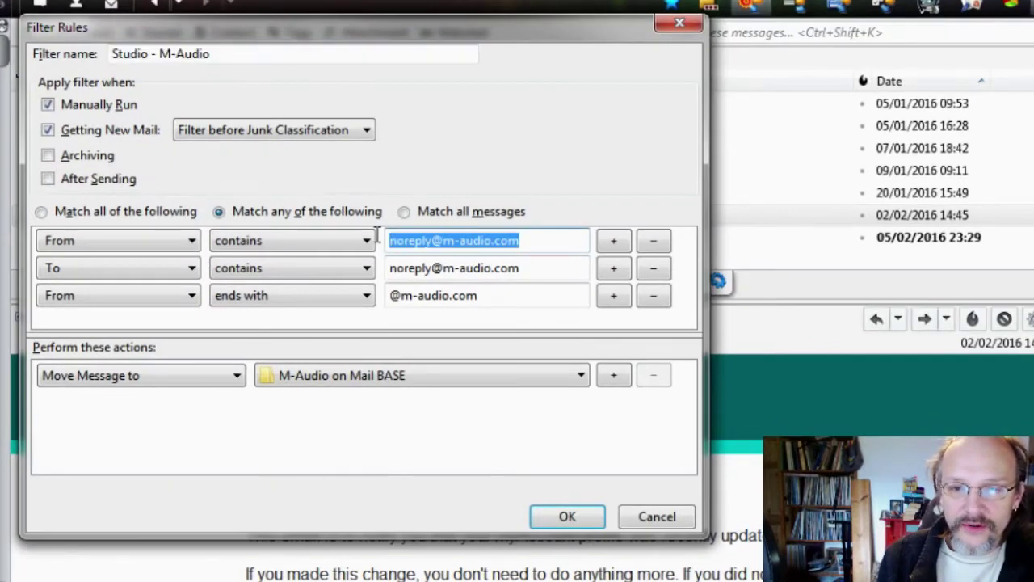
pyautogui.moveTo(542, 266); pyautogui.dragTo(361, 269)
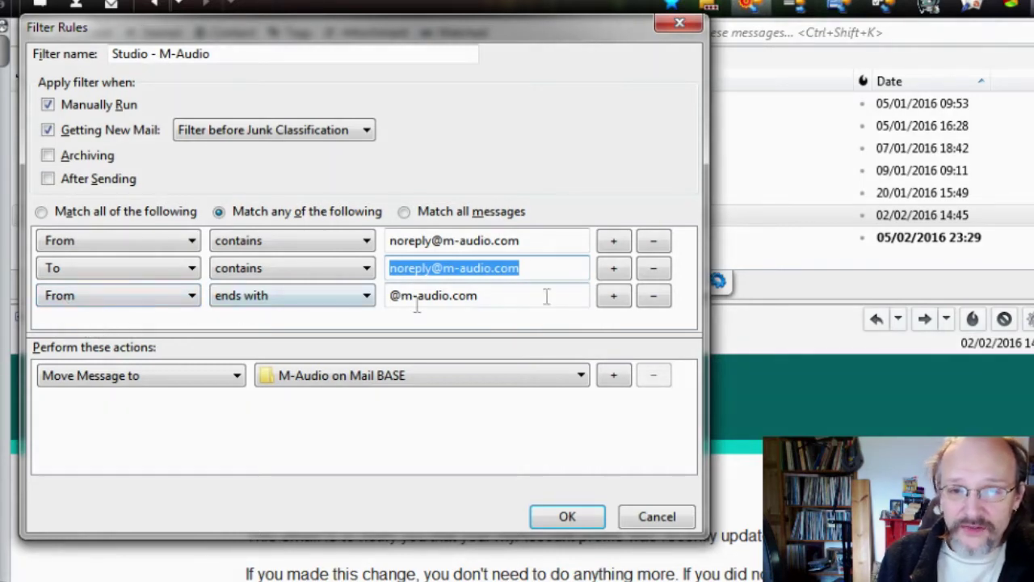
pyautogui.moveTo(499, 301); pyautogui.dragTo(328, 323)
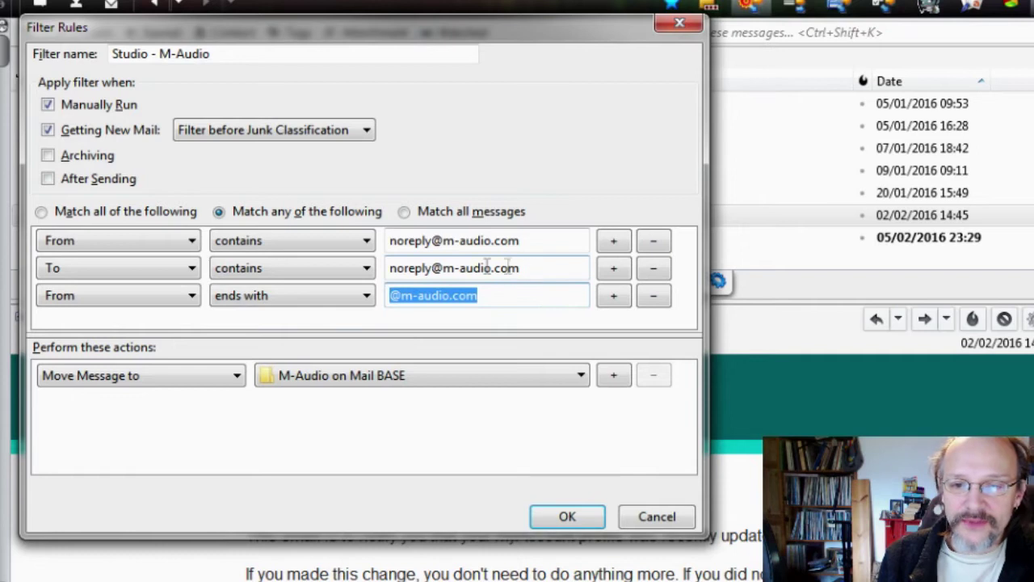
pyautogui.moveTo(521, 268); pyautogui.dragTo(356, 274)
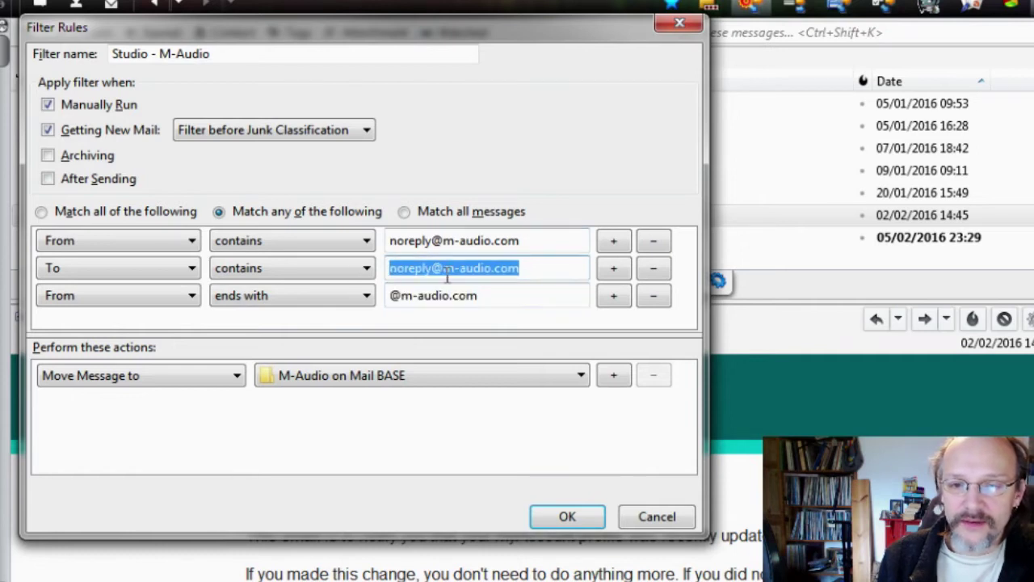
pyautogui.click(445, 272)
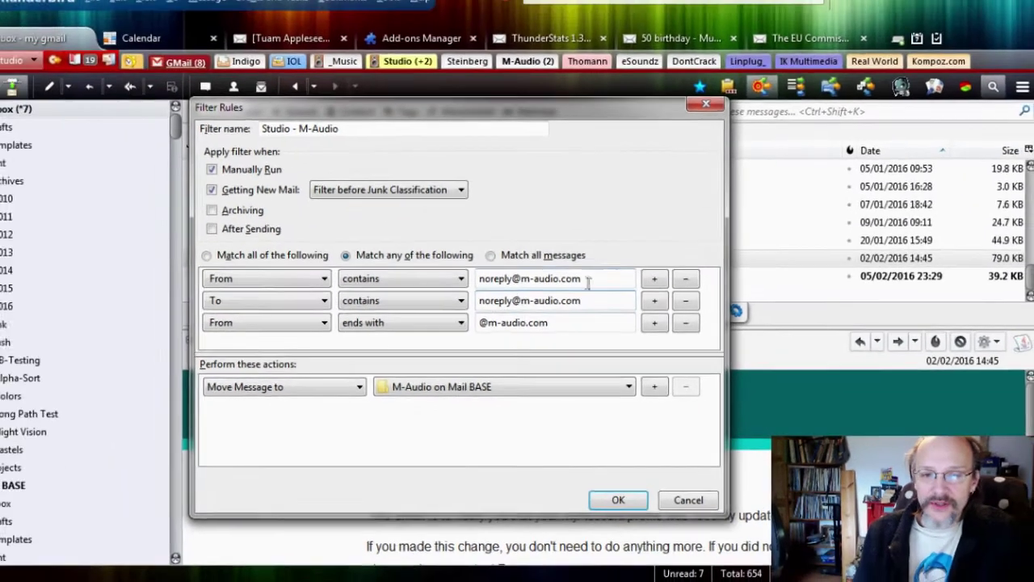
pyautogui.click(628, 495)
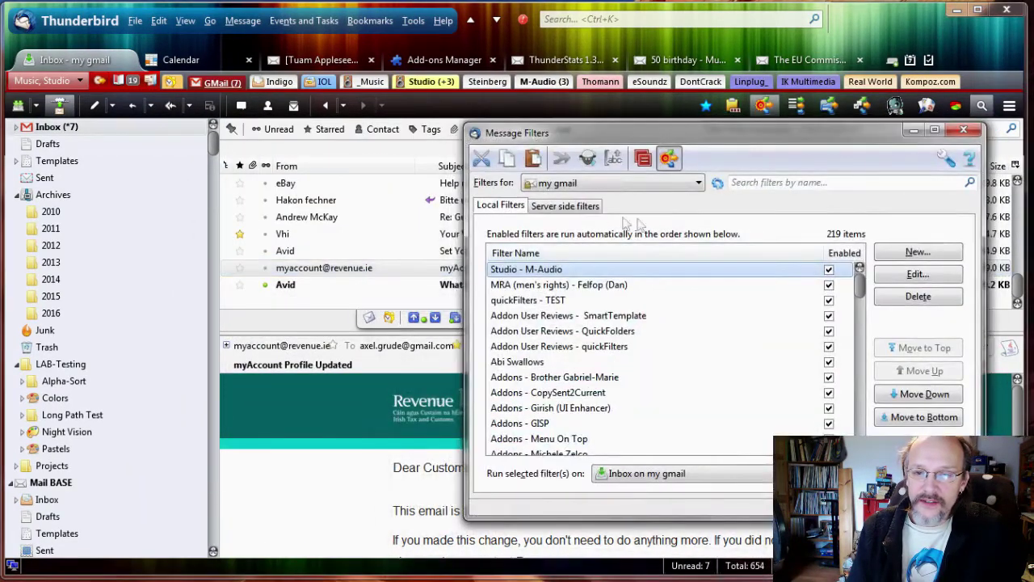
# - Run the filter to move 3 inbox messages, close the list, and select the Avid Connect email
pyautogui.click(918, 474)
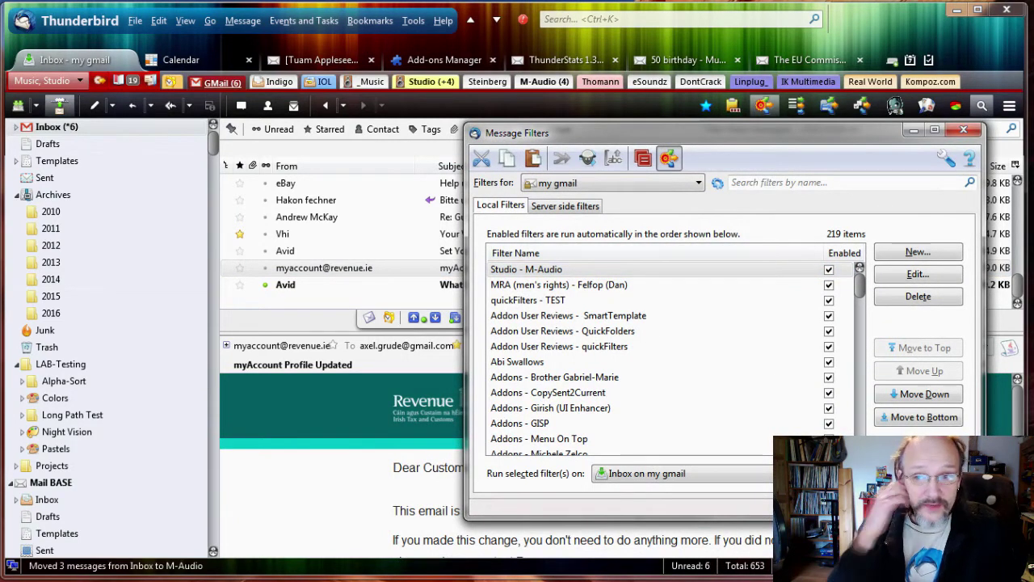
pyautogui.click(965, 132)
pyautogui.click(348, 254)
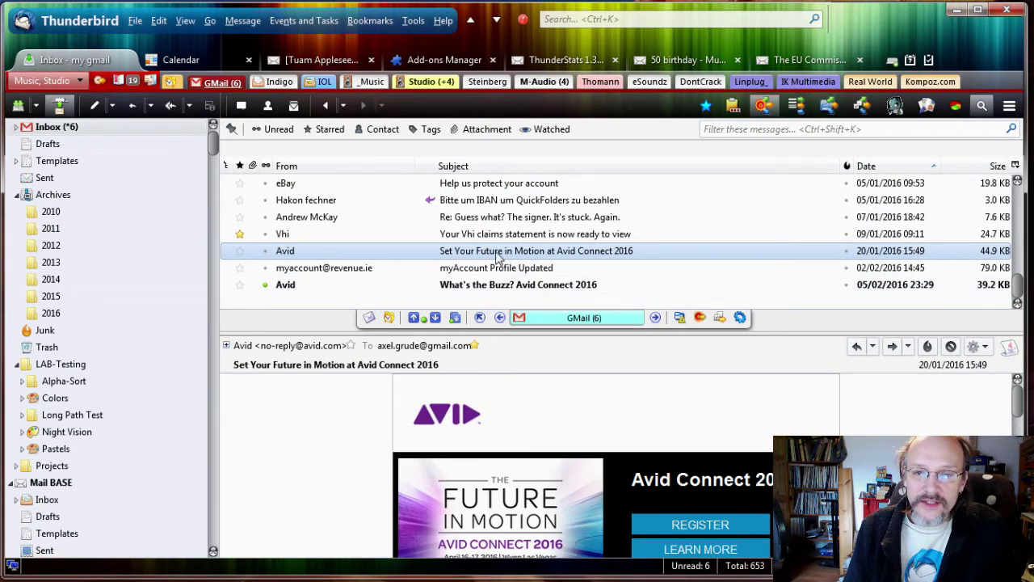
pyautogui.moveTo(499, 255); pyautogui.dragTo(549, 87)
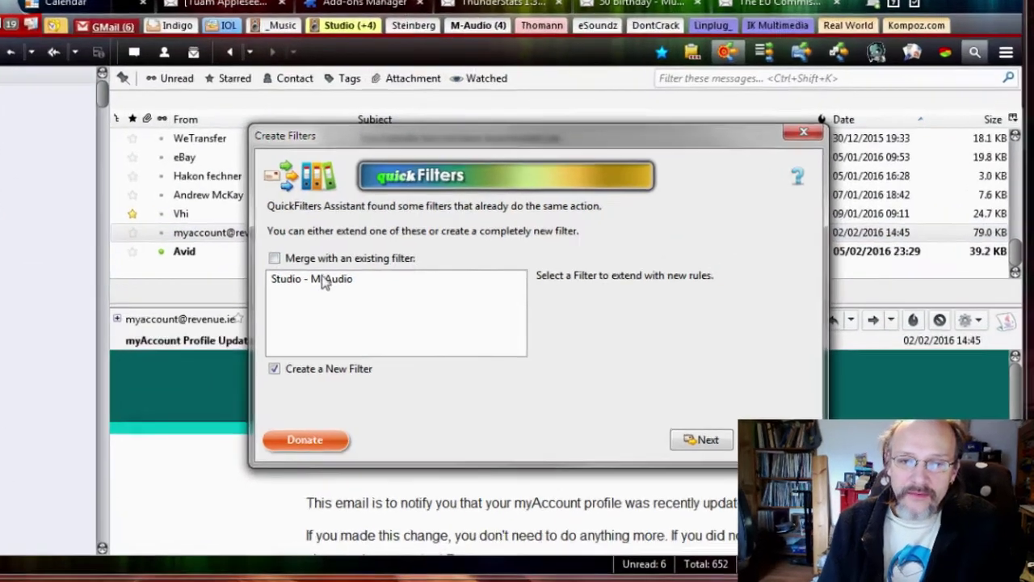
pyautogui.click(399, 310)
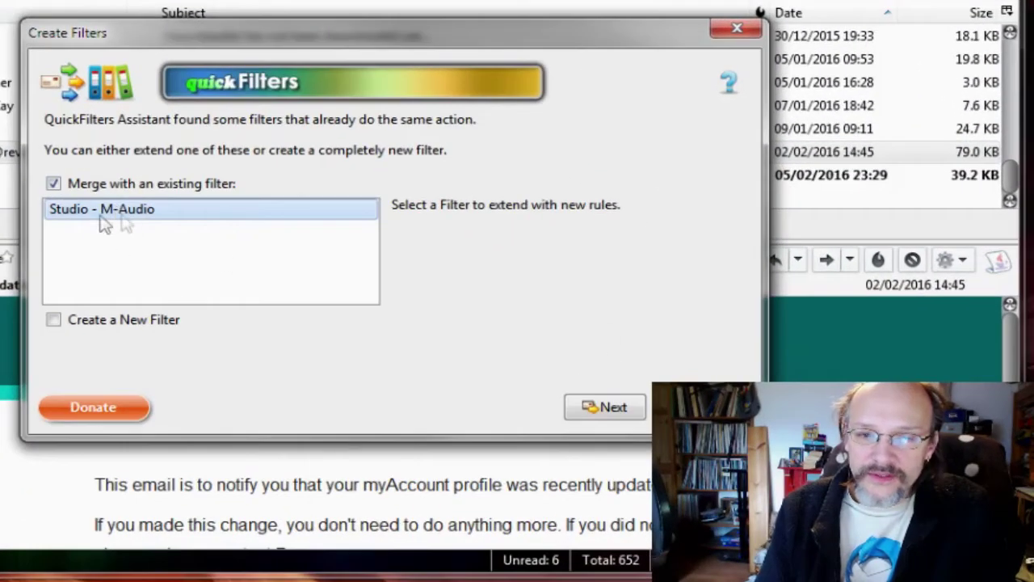
pyautogui.click(611, 412)
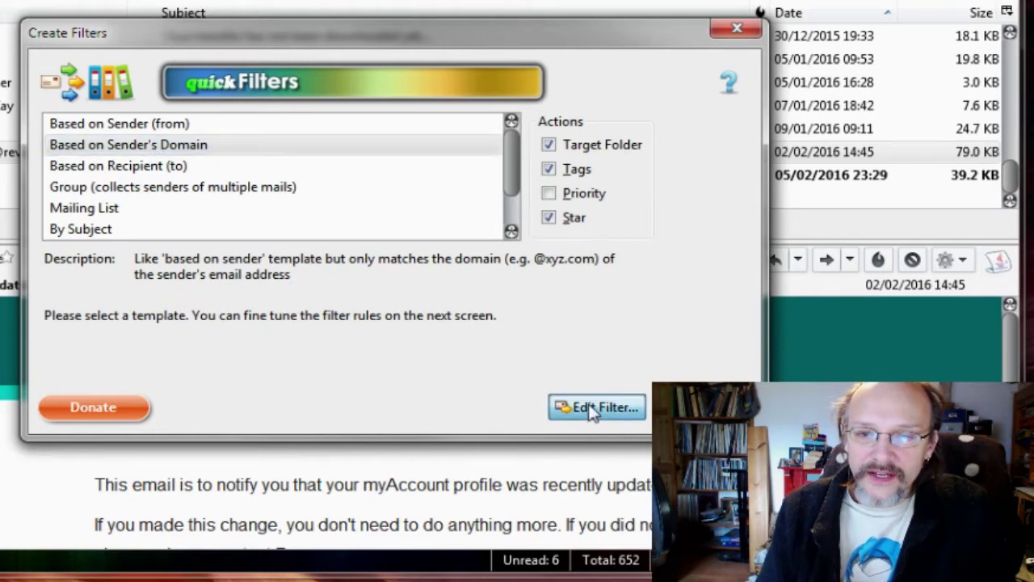
pyautogui.click(595, 408)
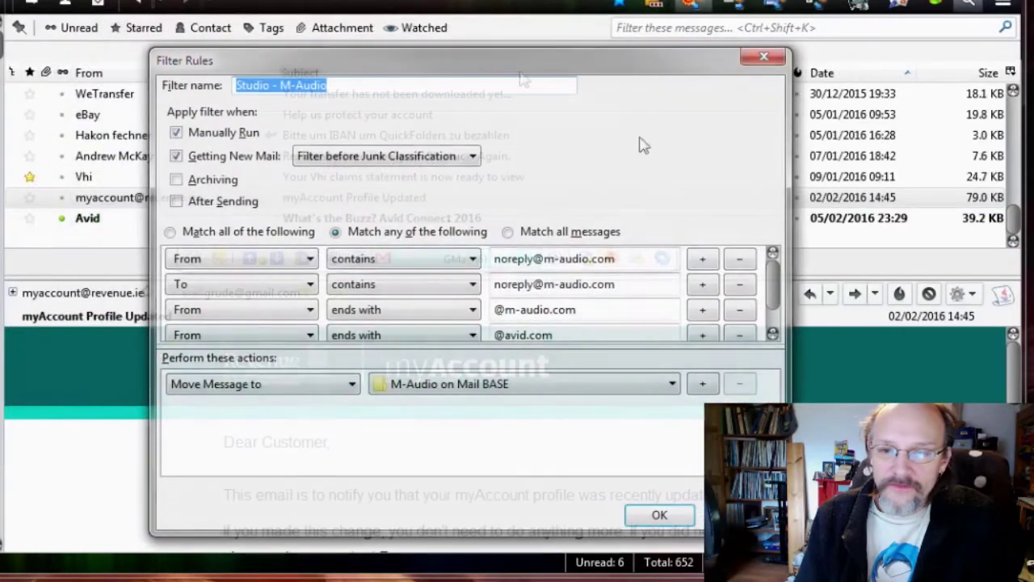
pyautogui.scroll(-1, 732, 339)
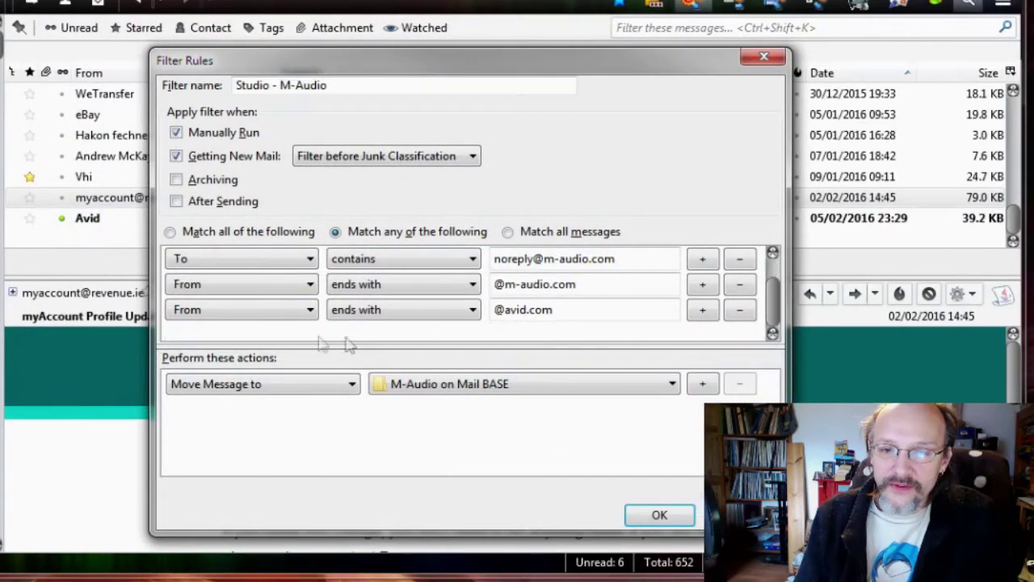
pyautogui.moveTo(554, 311); pyautogui.dragTo(504, 316)
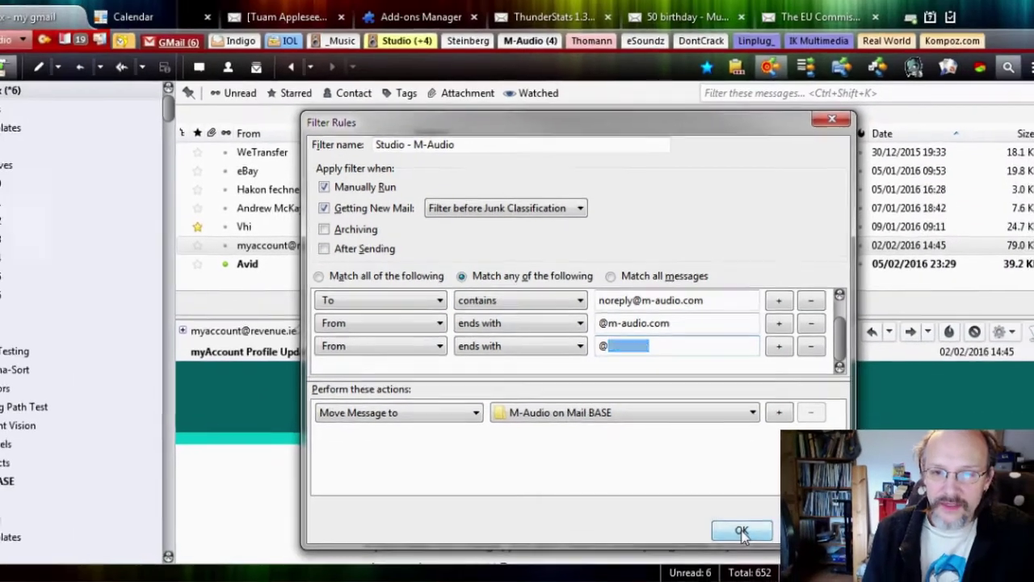
pyautogui.click(742, 531)
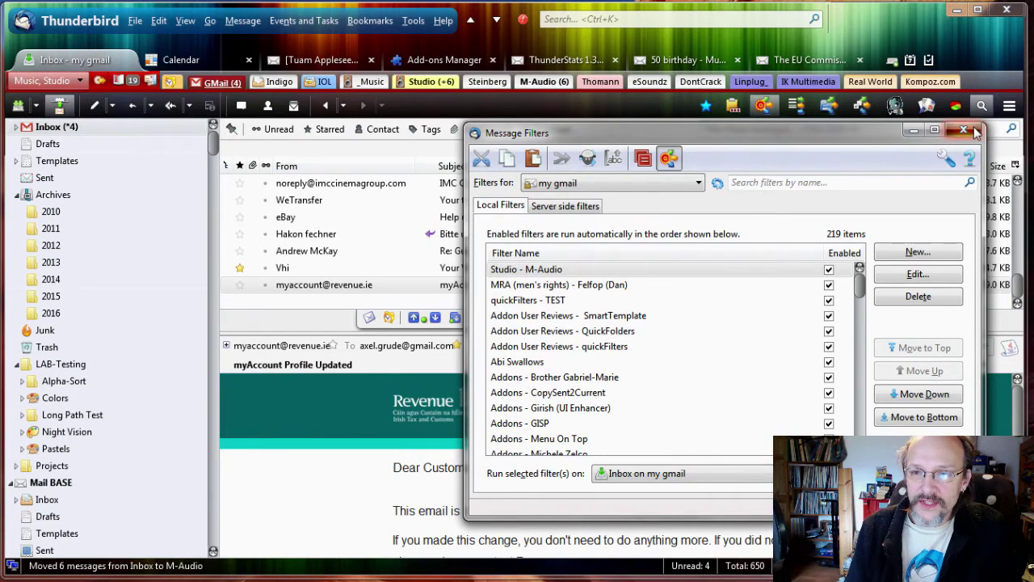
# - Close the Message Filters list and start a quick text filter on the inbox
pyautogui.click(965, 131)
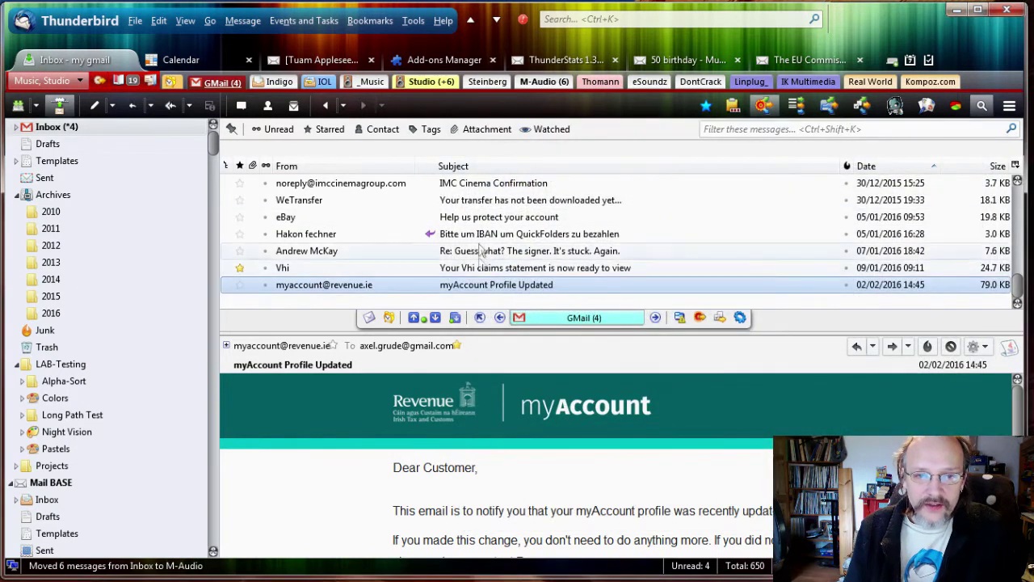
pyautogui.click(732, 129)
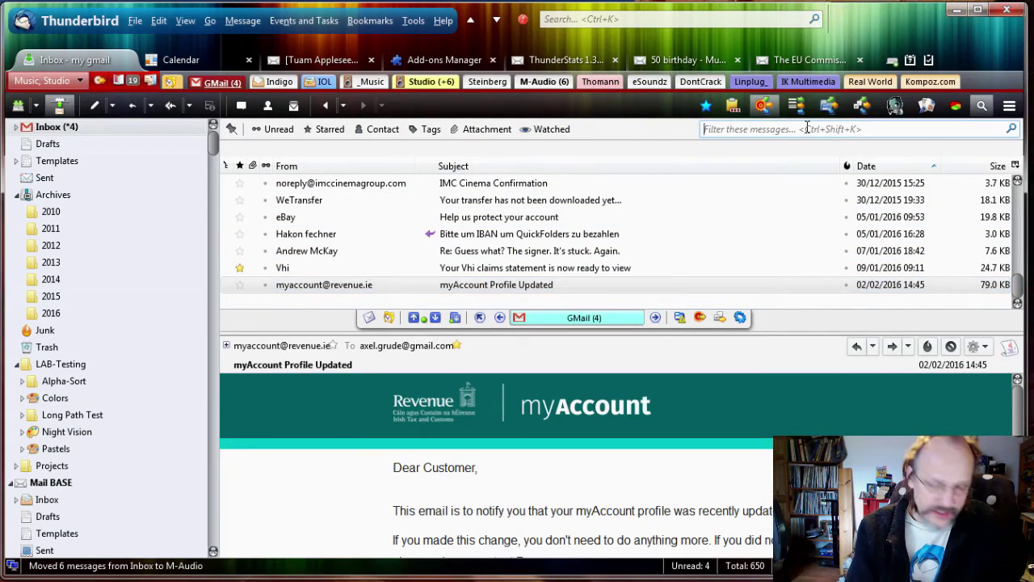
# - Search all folders for m-audio and open the UK Support MIDISPORT 2X4 automatic reply, leaving it unread
pyautogui.write('m-audio')
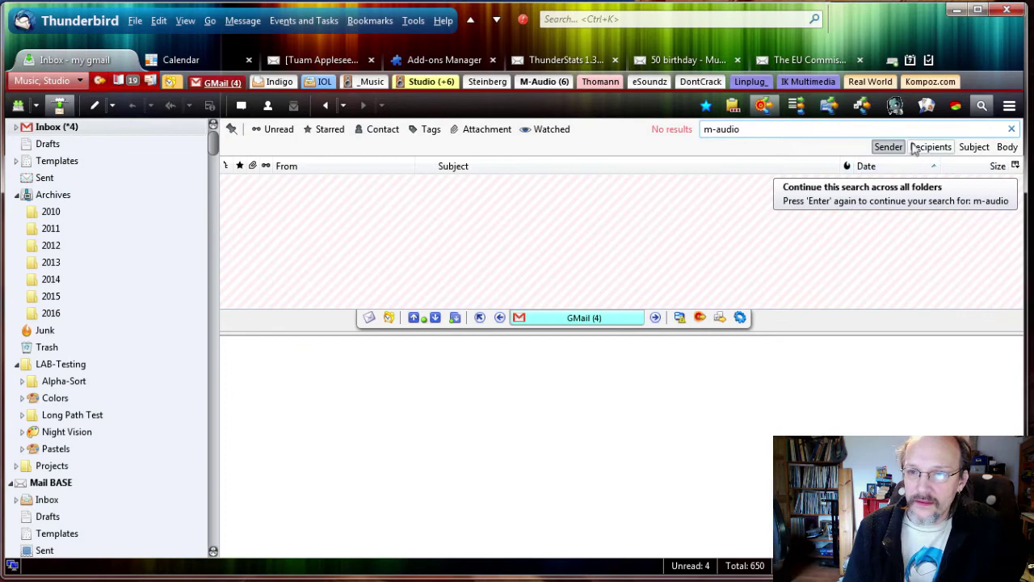
pyautogui.press('Return')
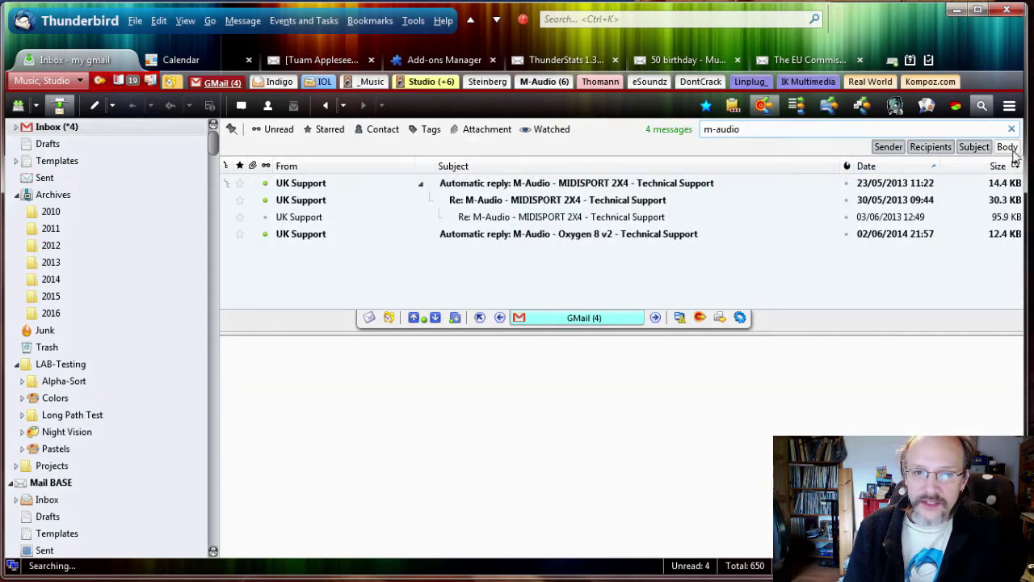
pyautogui.click(305, 186)
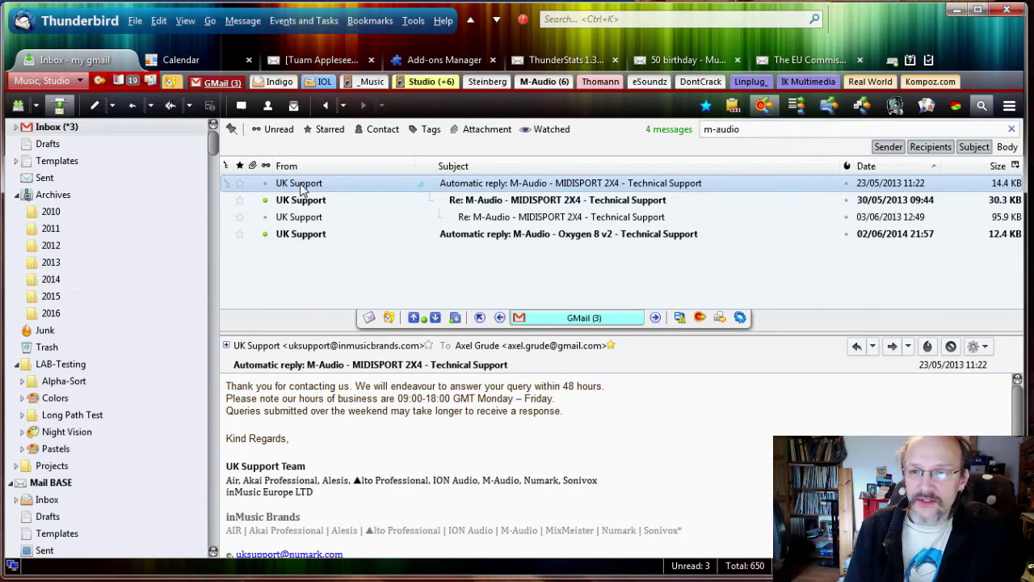
pyautogui.press('m')
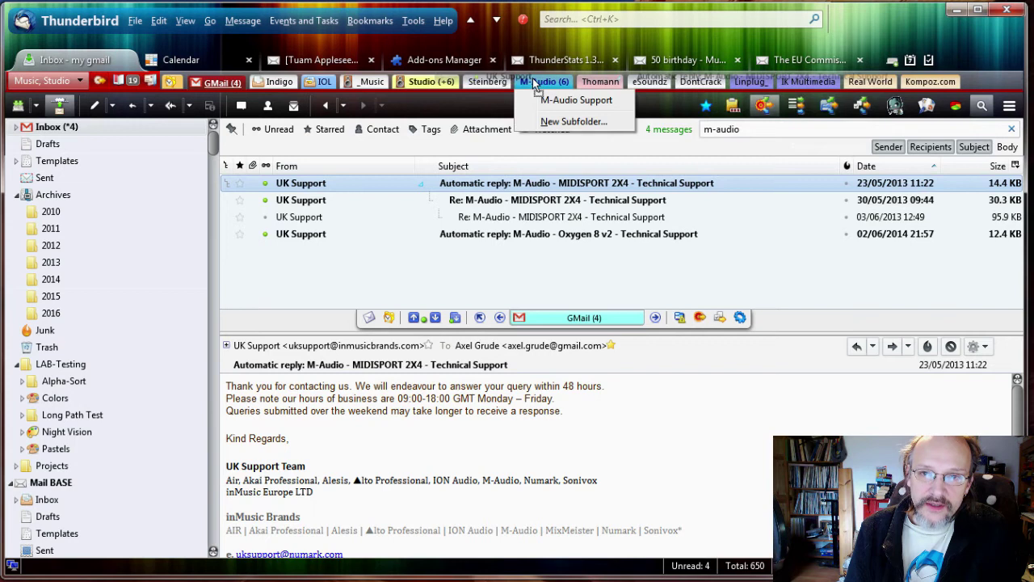
# - File the UK Support message to M-Audio, merging into Studio - M-Audio by sender domain
pyautogui.moveTo(527, 97); pyautogui.dragTo(535, 85)
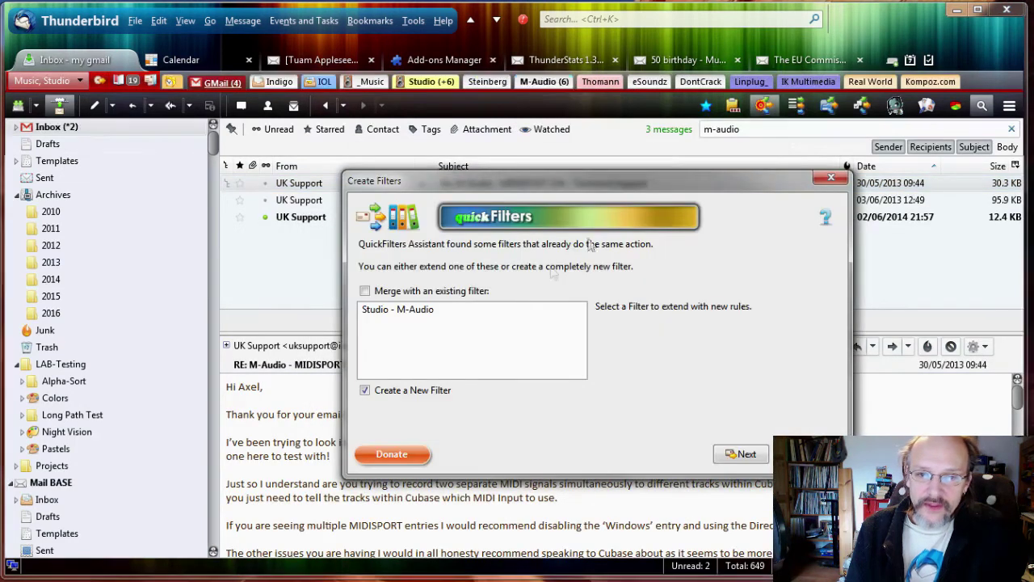
pyautogui.click(410, 313)
pyautogui.click(743, 455)
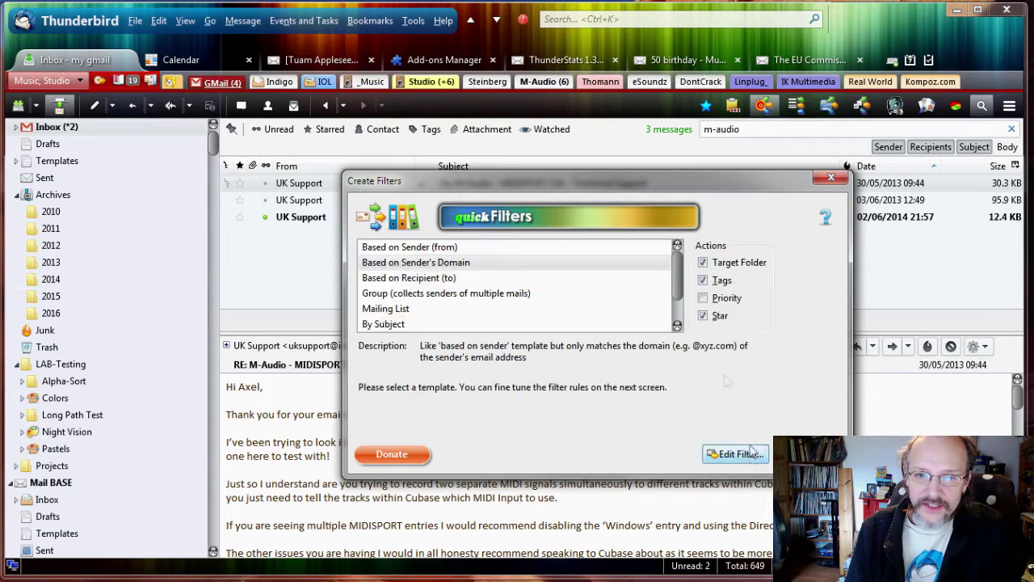
pyautogui.click(453, 265)
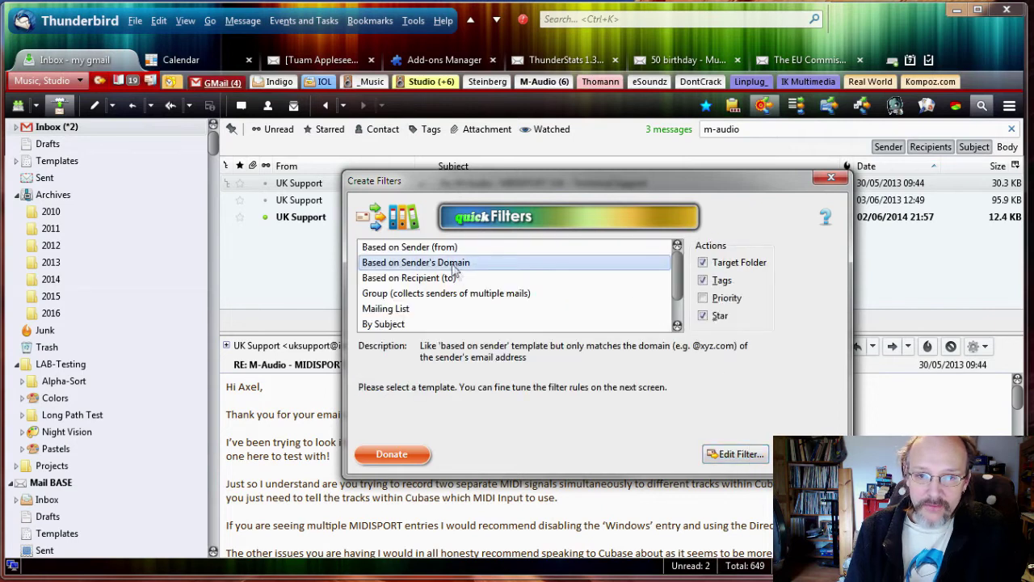
pyautogui.click(741, 455)
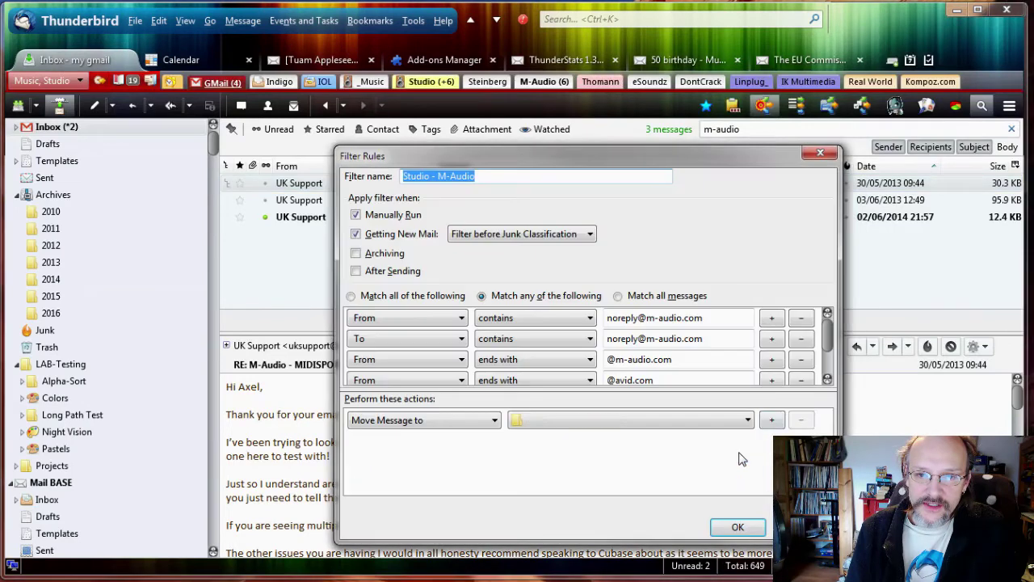
pyautogui.moveTo(831, 334); pyautogui.dragTo(830, 361)
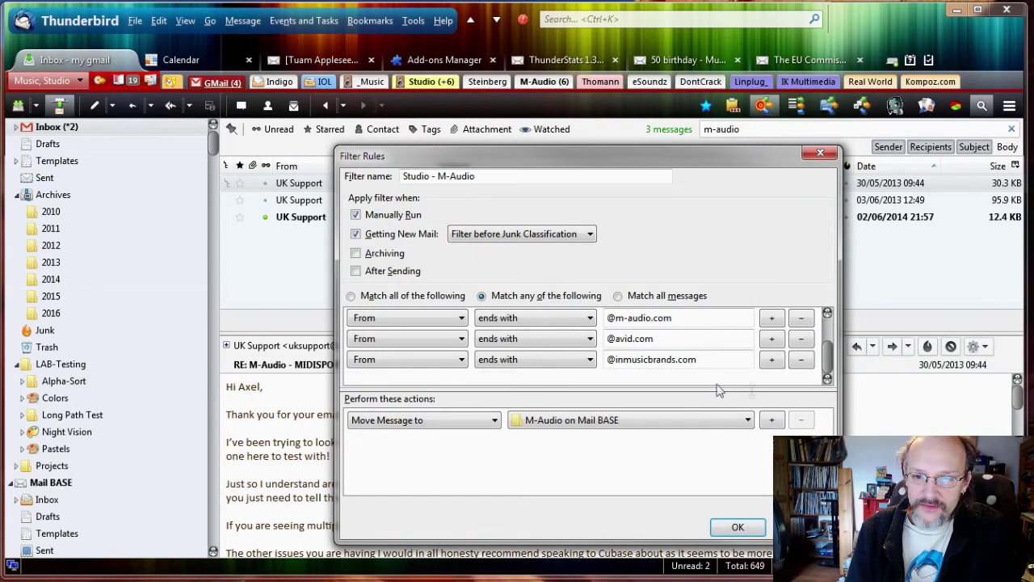
pyautogui.moveTo(464, 155); pyautogui.dragTo(581, 140)
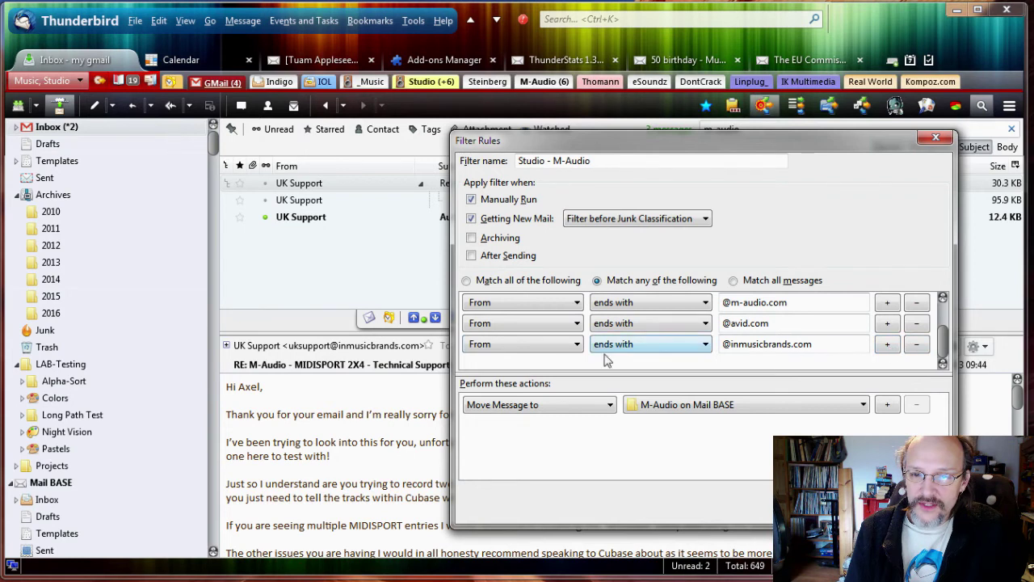
pyautogui.click(887, 344)
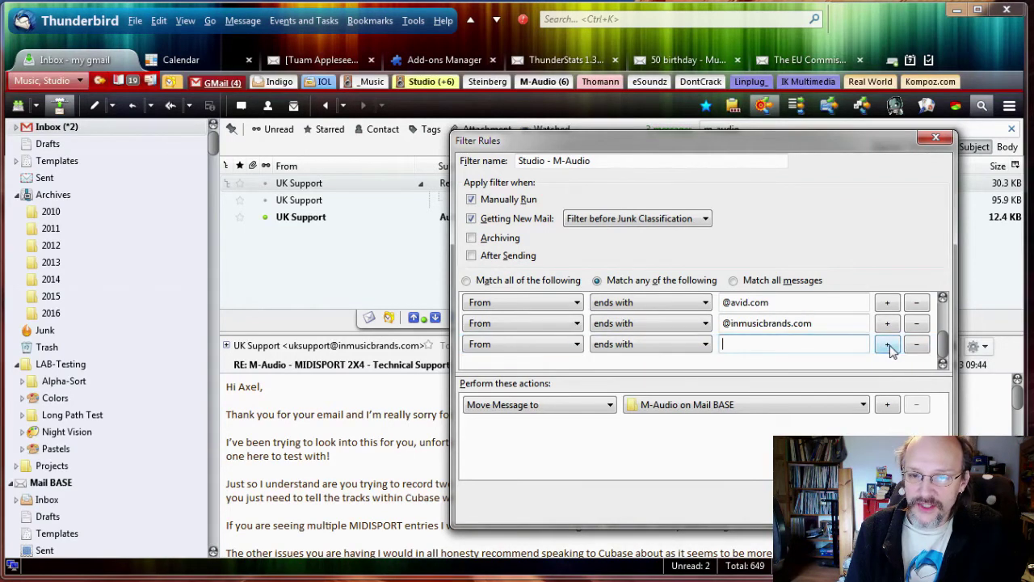
pyautogui.click(572, 348)
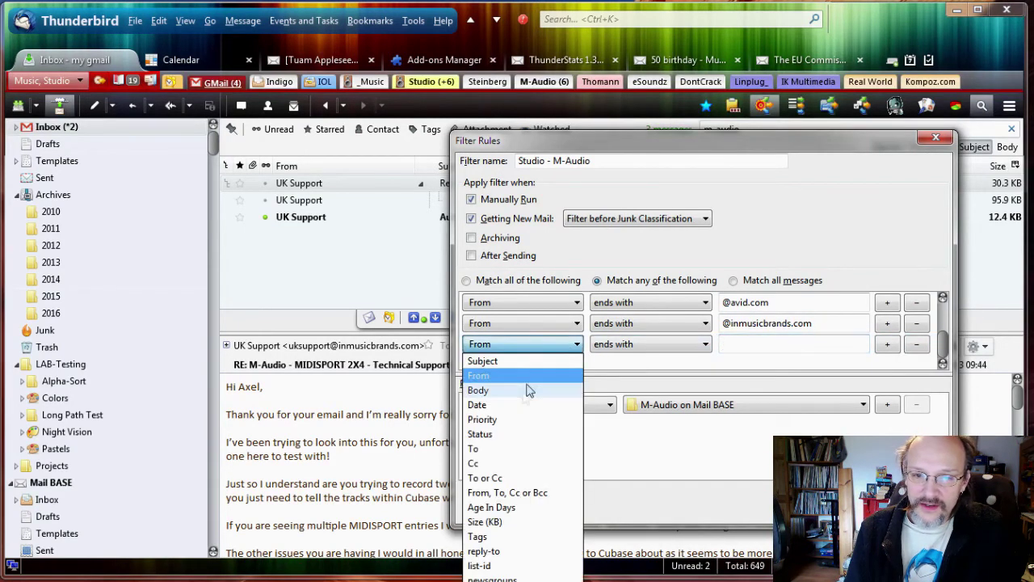
pyautogui.click(477, 448)
pyautogui.moveTo(840, 323); pyautogui.dragTo(721, 323)
pyautogui.rightClick(770, 326)
pyautogui.click(804, 375)
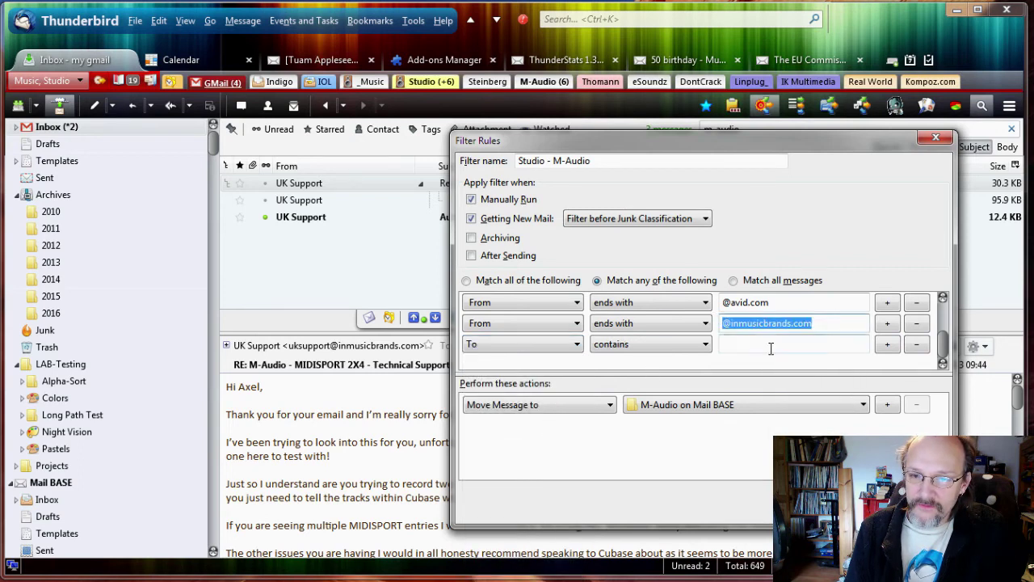
pyautogui.click(772, 344)
pyautogui.rightClick(788, 344)
pyautogui.click(807, 411)
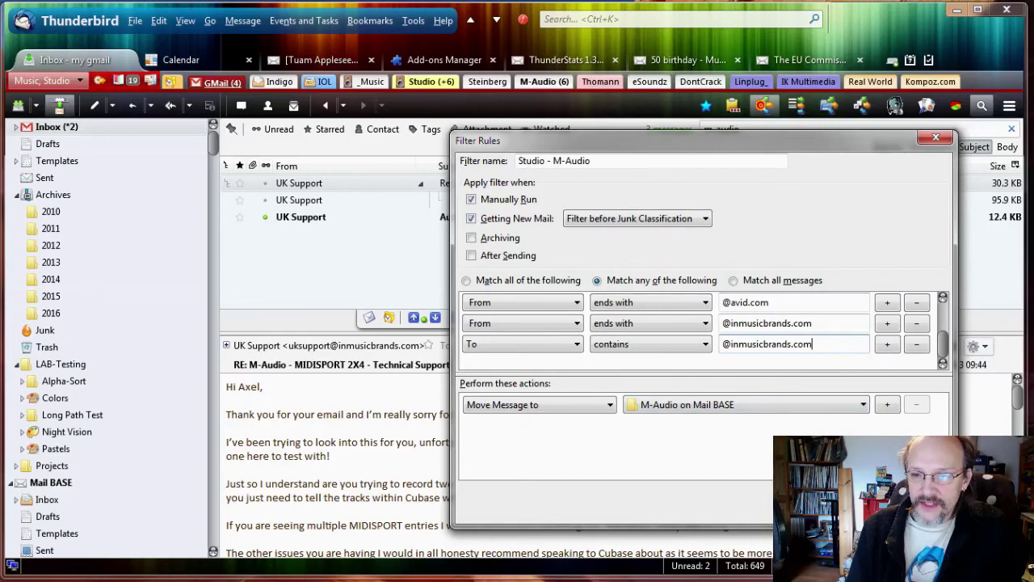
pyautogui.press('Return')
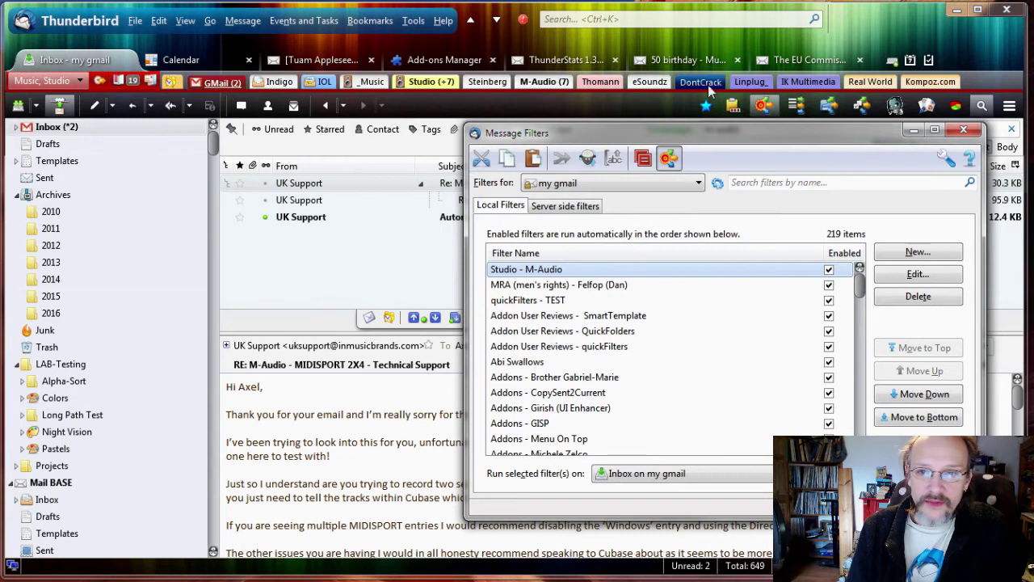
# - Mark the UK Support messages unread and bring the Message Filters list back to the front
pyautogui.click(266, 184)
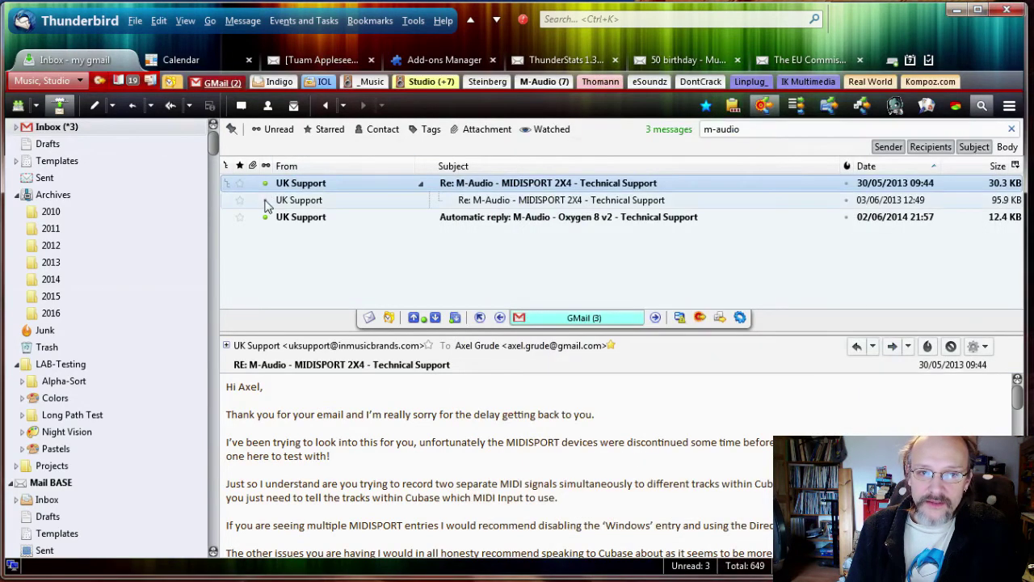
pyautogui.click(266, 200)
pyautogui.hotkey('alt', 'Tab')
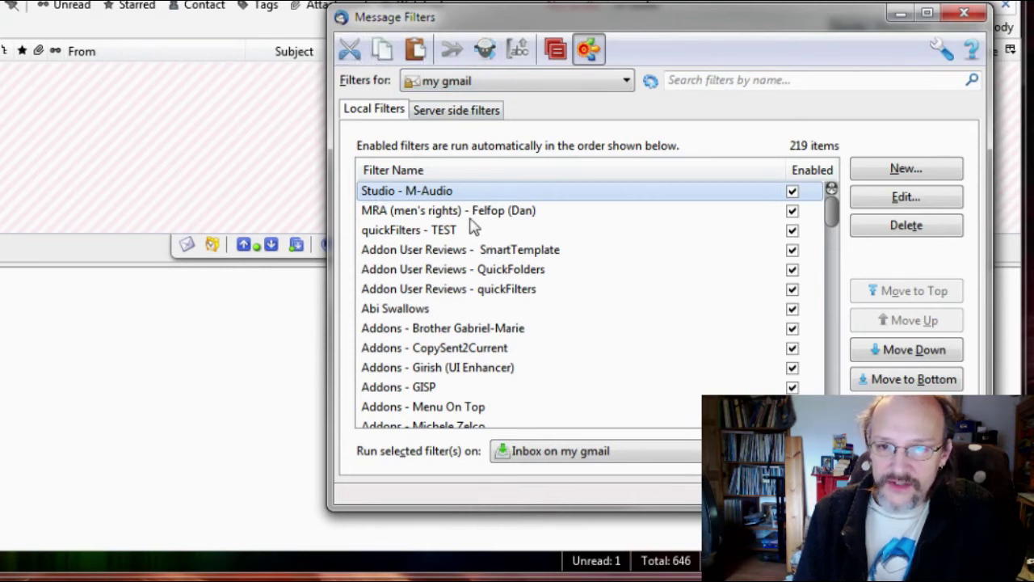
# - Move the Studio - M-Audio filter down, then cut and paste it above Studio - IK Multimedia
pyautogui.click(912, 352)
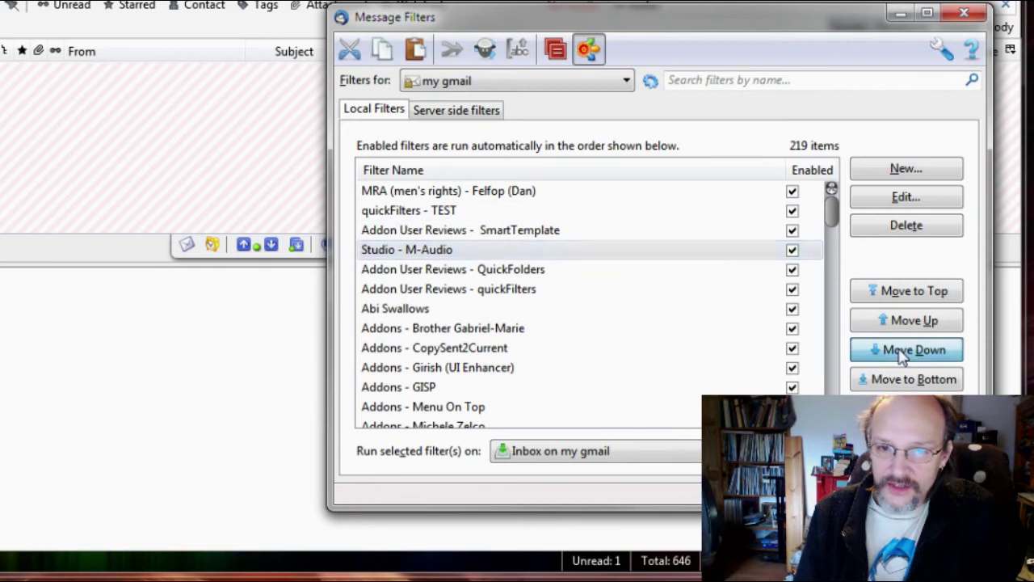
pyautogui.click(911, 352)
pyautogui.click(912, 352)
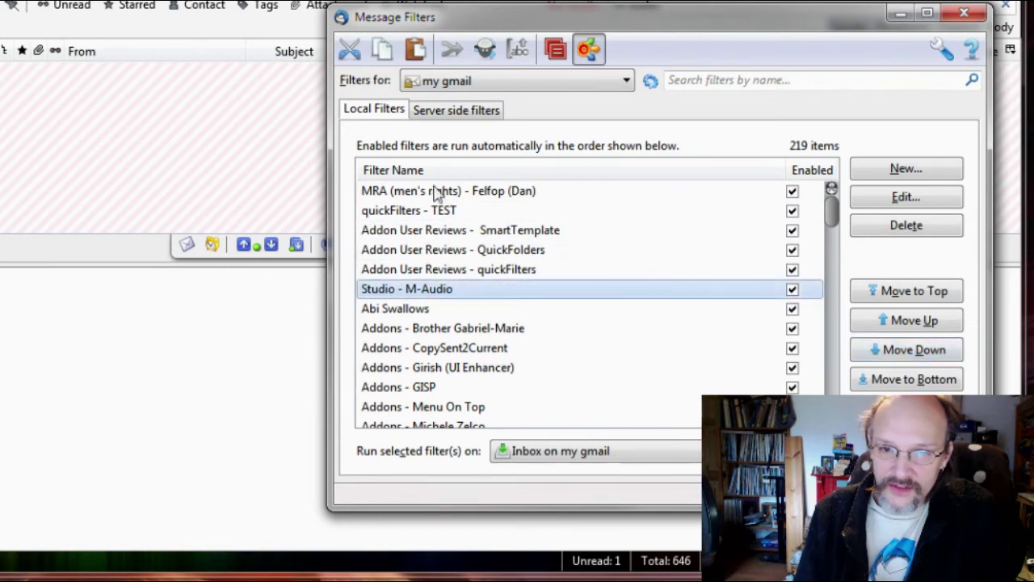
pyautogui.click(349, 49)
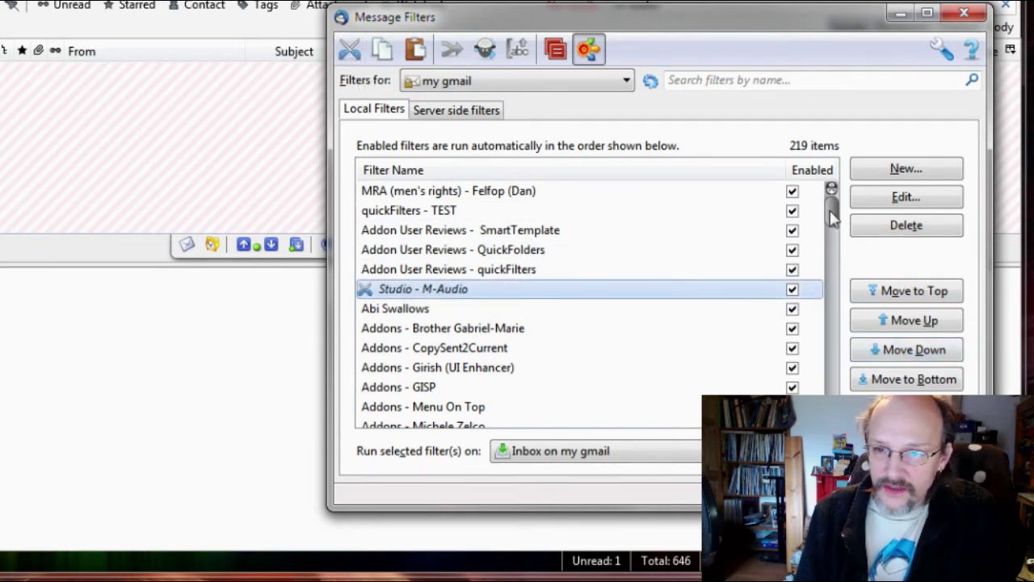
pyautogui.moveTo(832, 215); pyautogui.dragTo(804, 389)
pyautogui.click(474, 238)
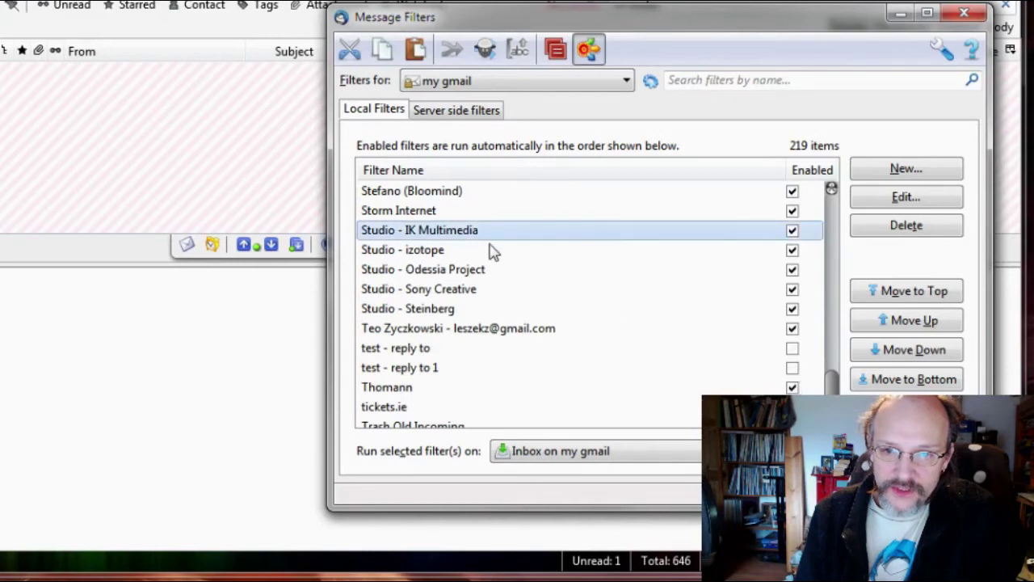
pyautogui.click(423, 59)
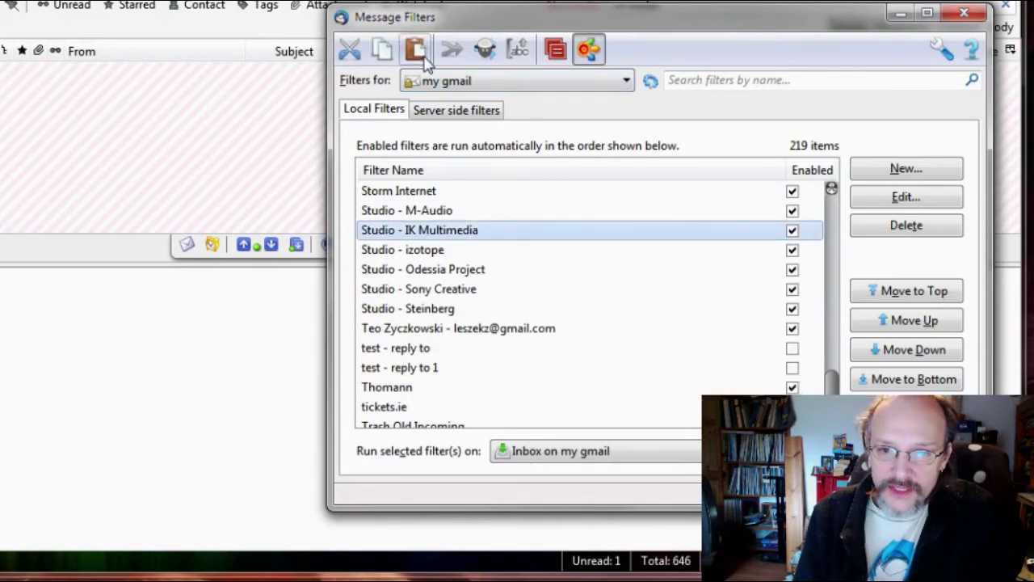
pyautogui.click(441, 210)
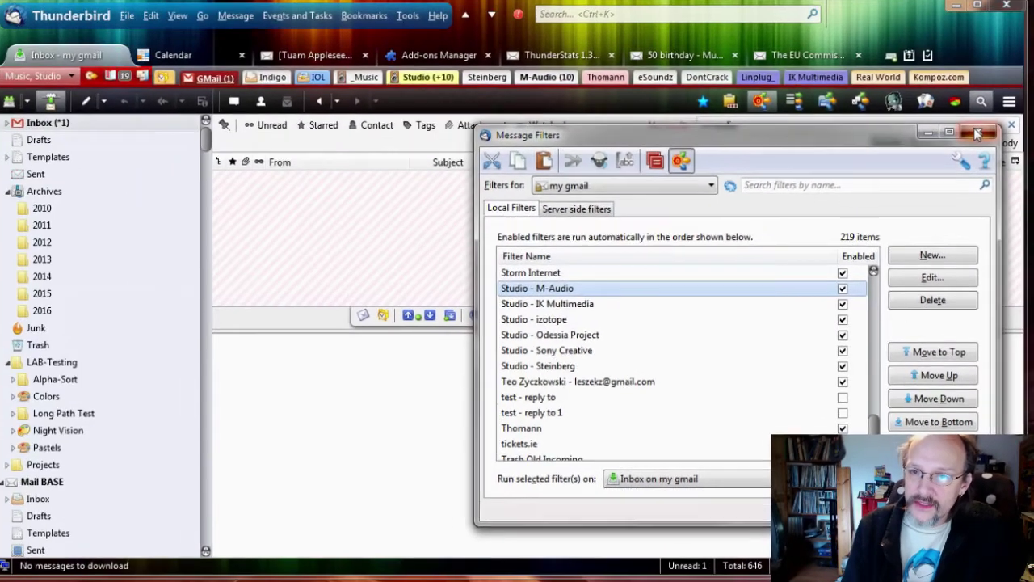
# - Close the filter list, clear the m-audio search, and view the M-Audio folder's filed messages
pyautogui.click(963, 16)
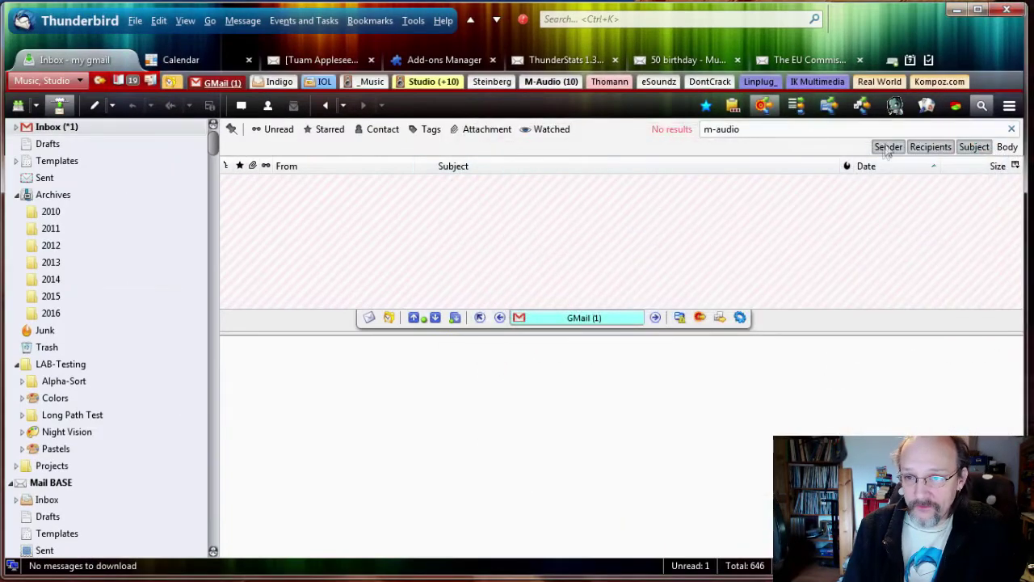
pyautogui.press('Escape')
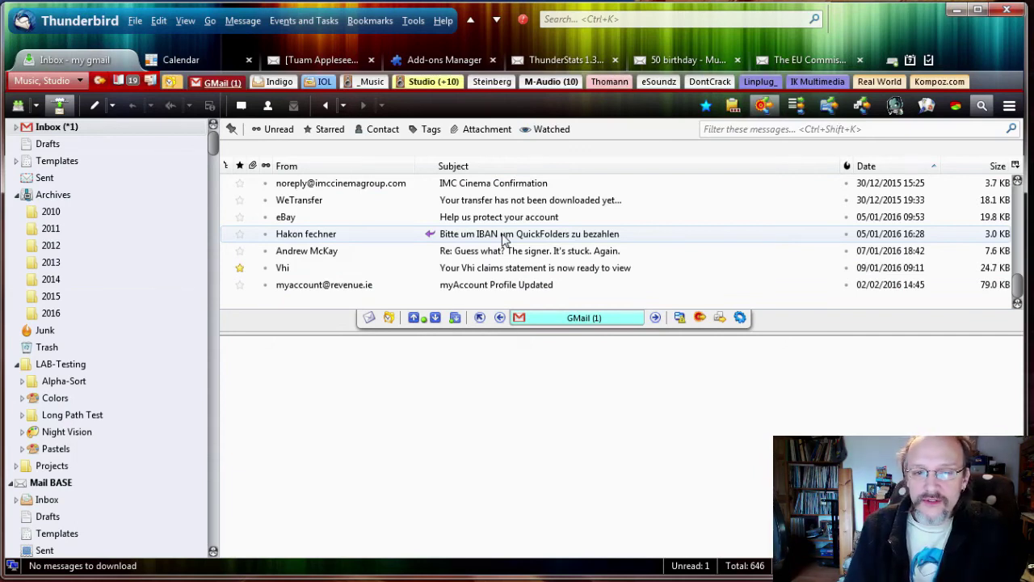
pyautogui.click(550, 84)
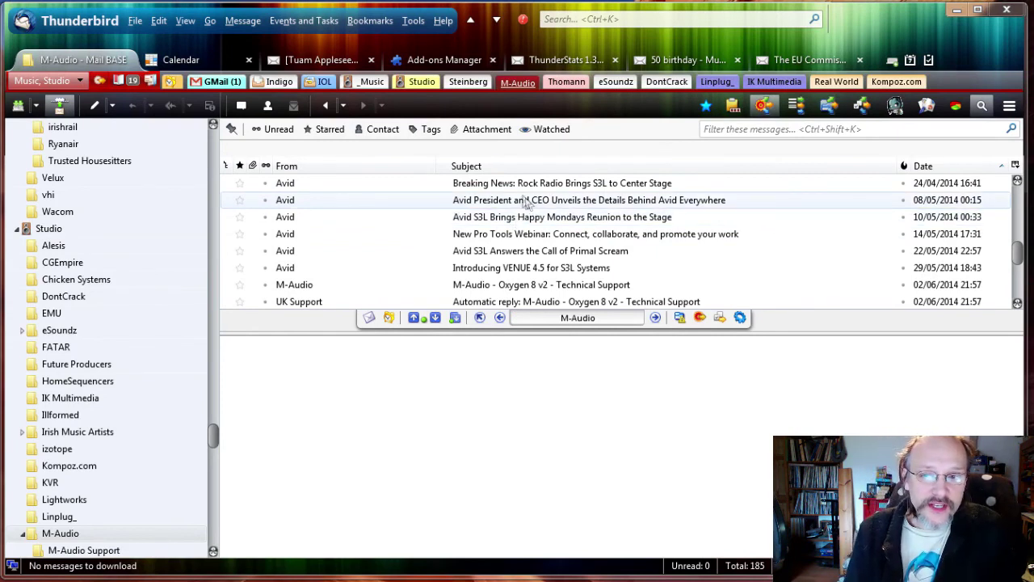
pyautogui.click(764, 108)
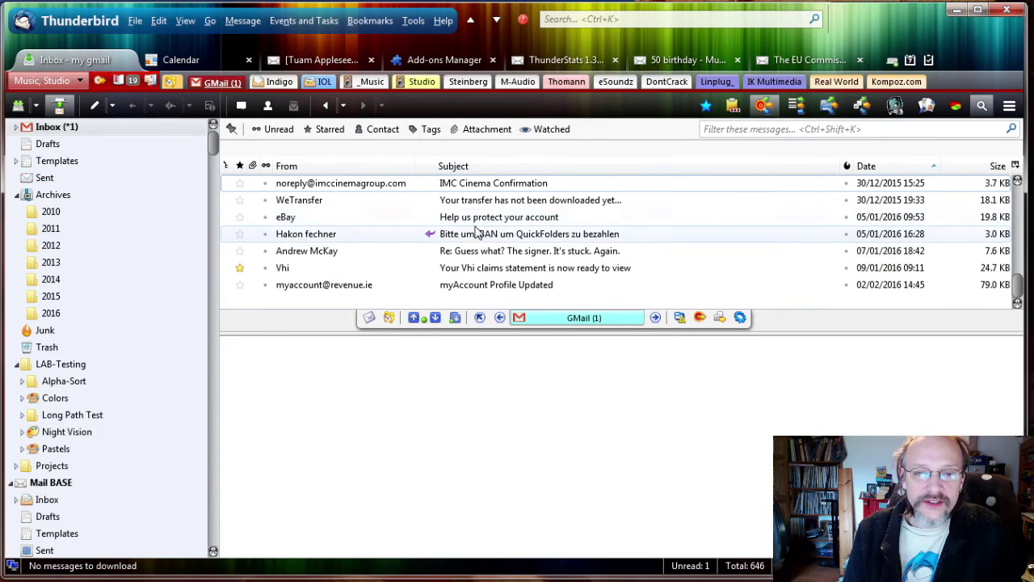
pyautogui.click(764, 108)
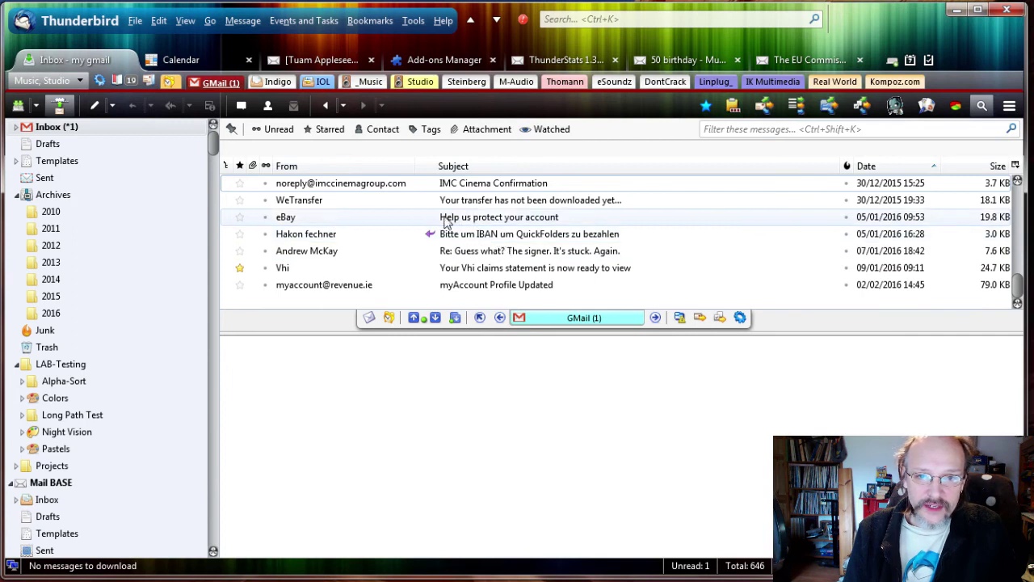
pyautogui.press('7')
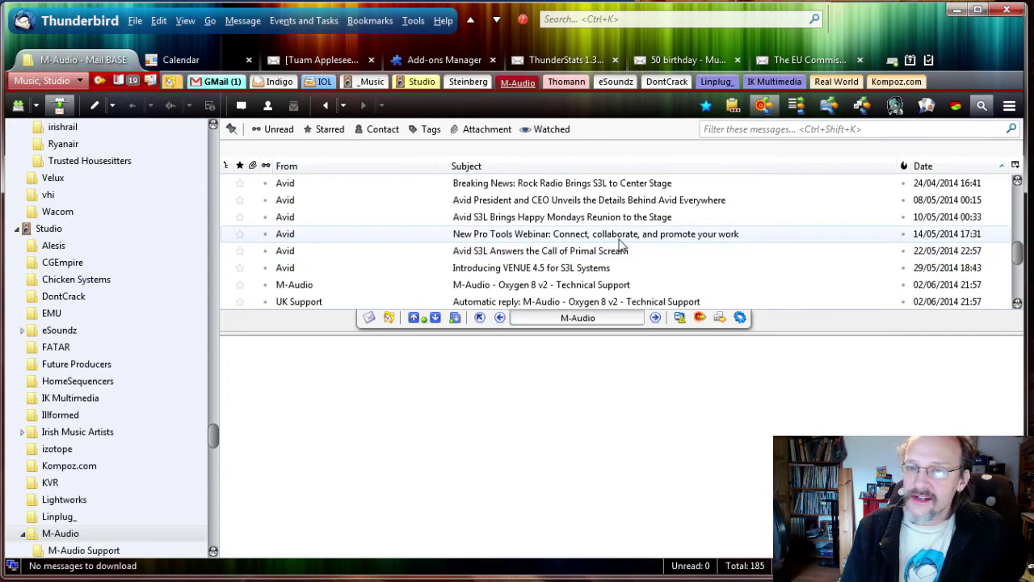